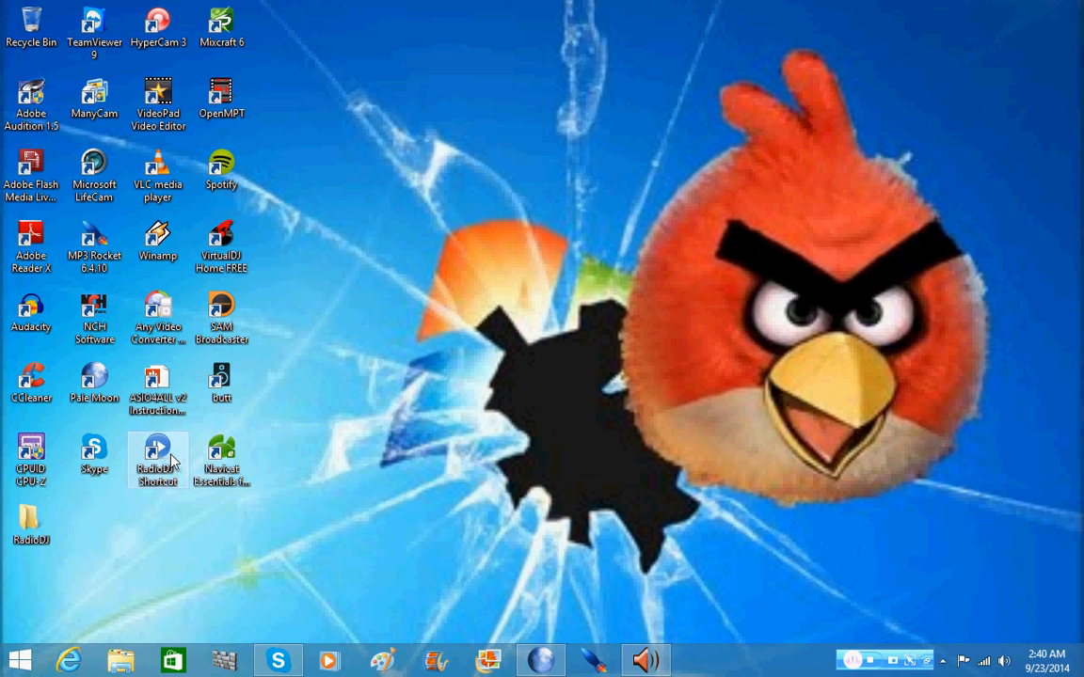
Launch RadioDJ from the desktop and maximize its window
double_click(172, 461)
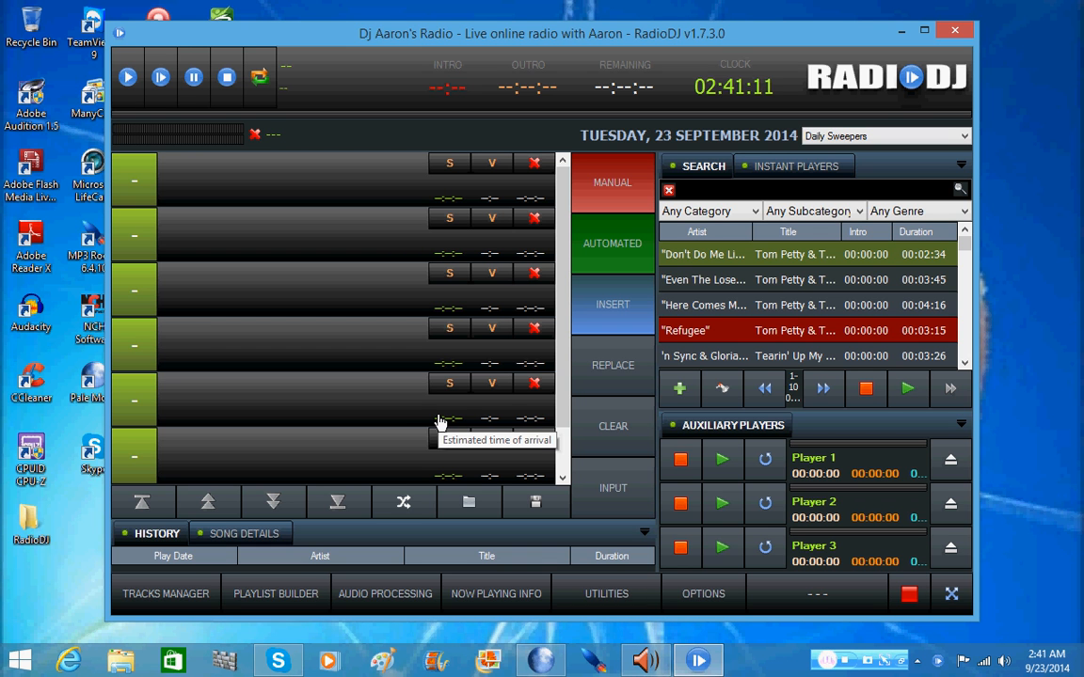
click(926, 31)
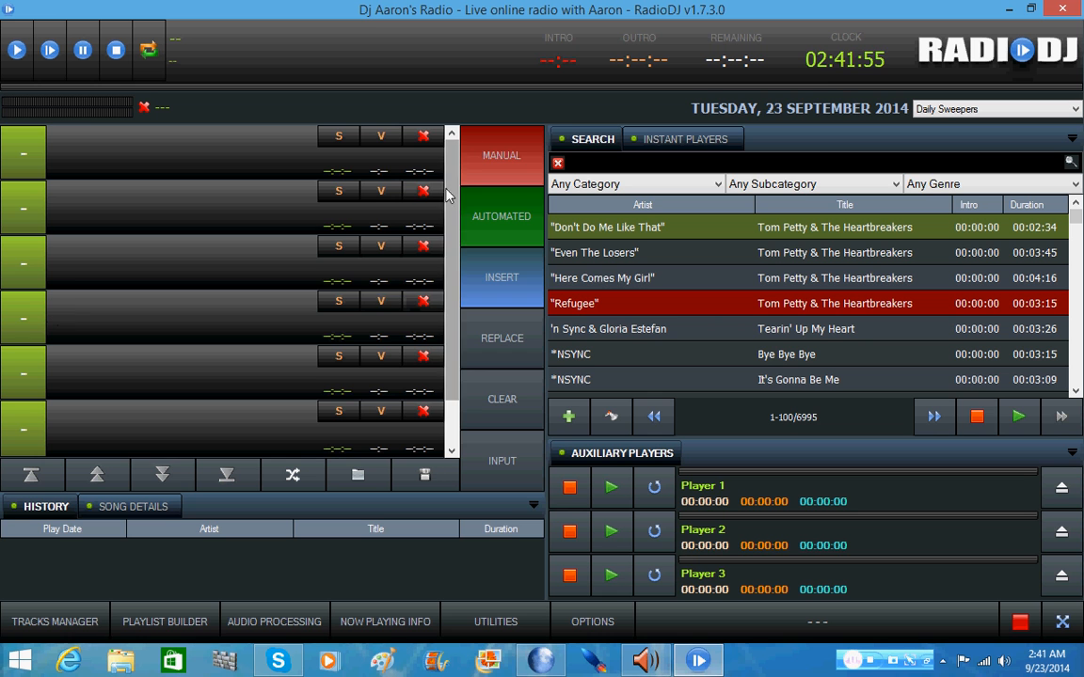
drag(449, 196, 448, 169)
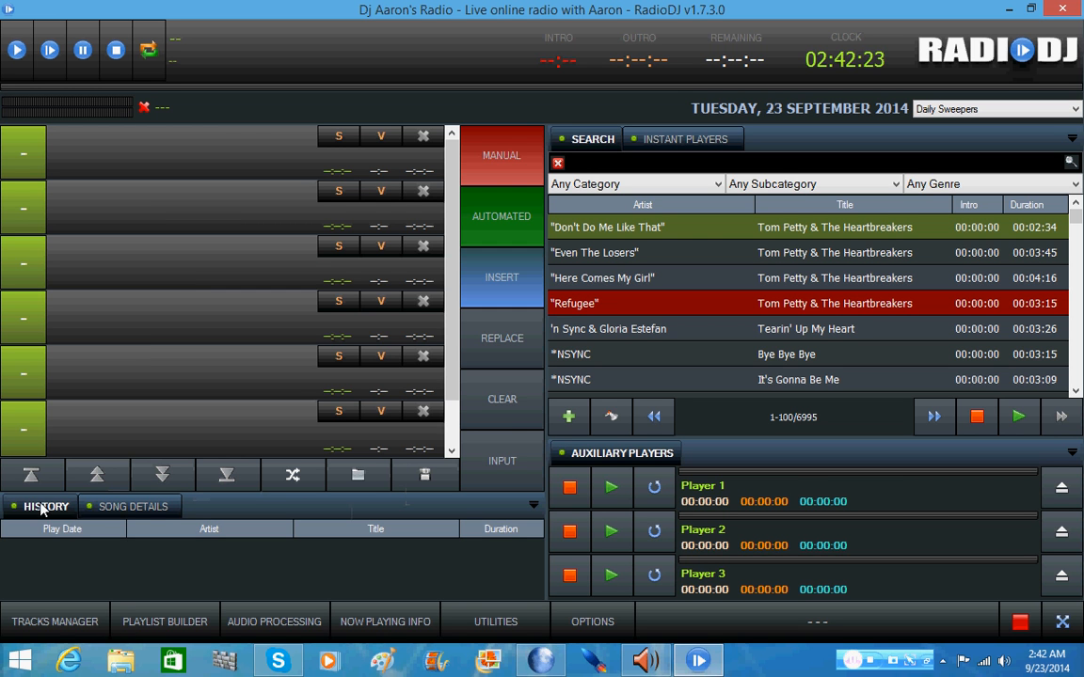
View the song details below the playlist queue and return to the play history
click(133, 508)
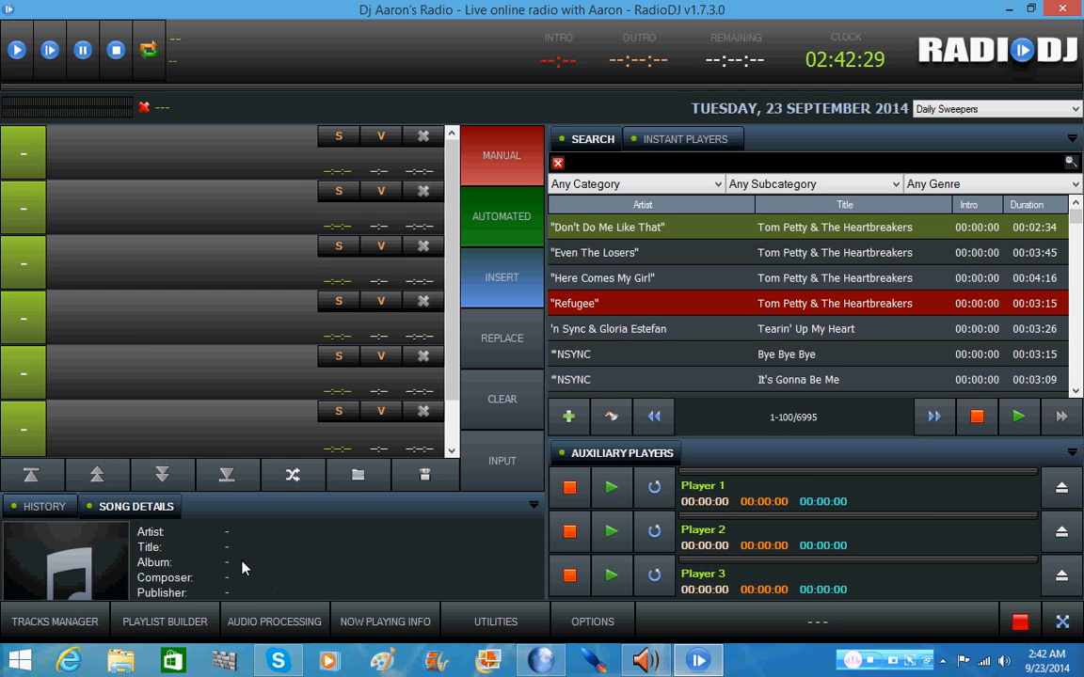
click(534, 505)
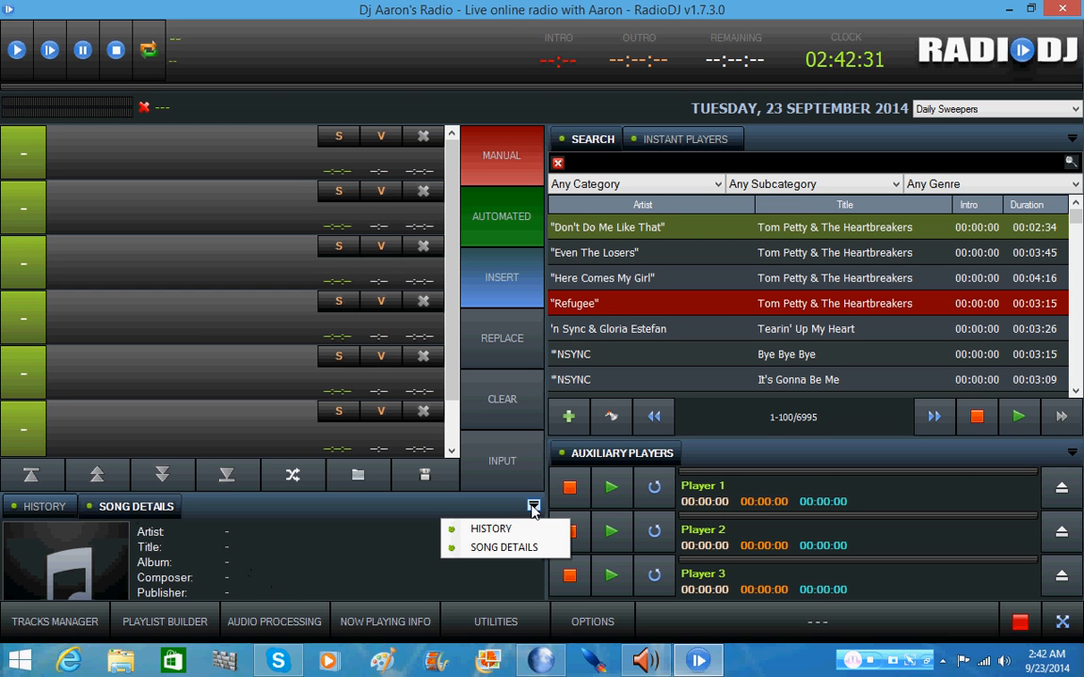
click(120, 508)
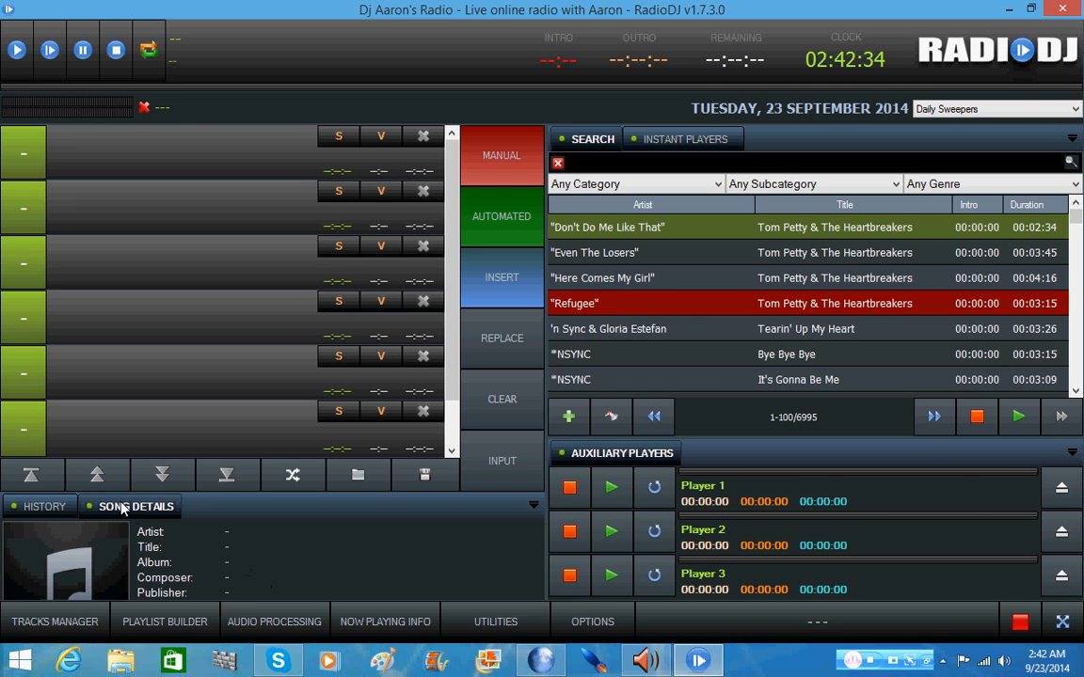
click(42, 506)
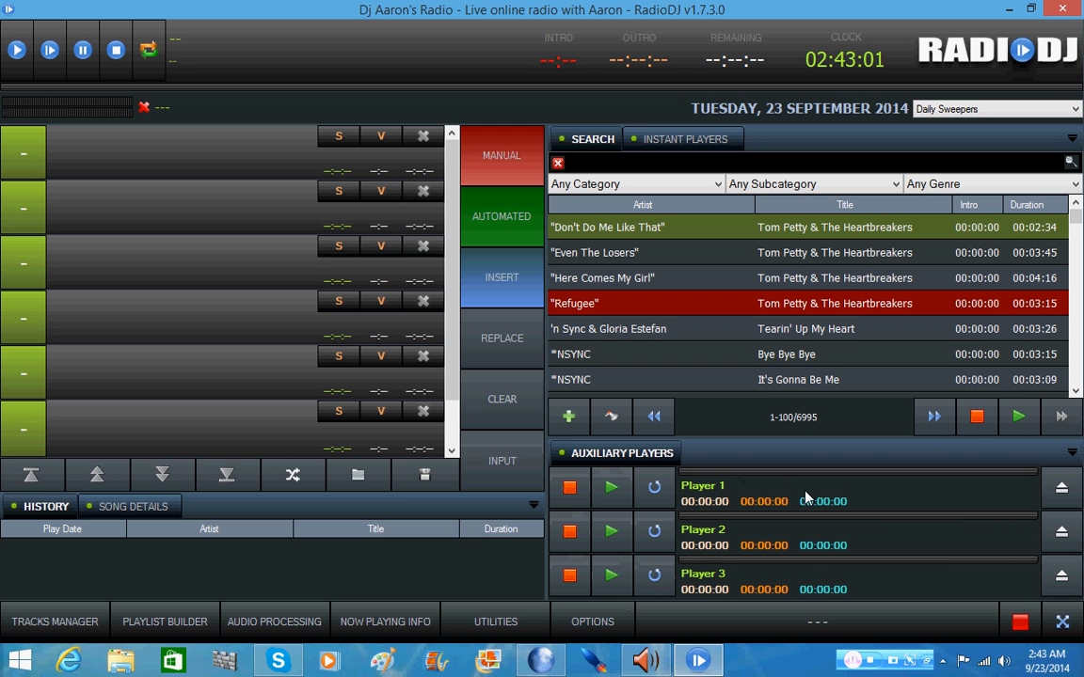
Browse the track list for auxiliary Player 1 up to tracks 501-600 and close it without loading a track
click(1061, 487)
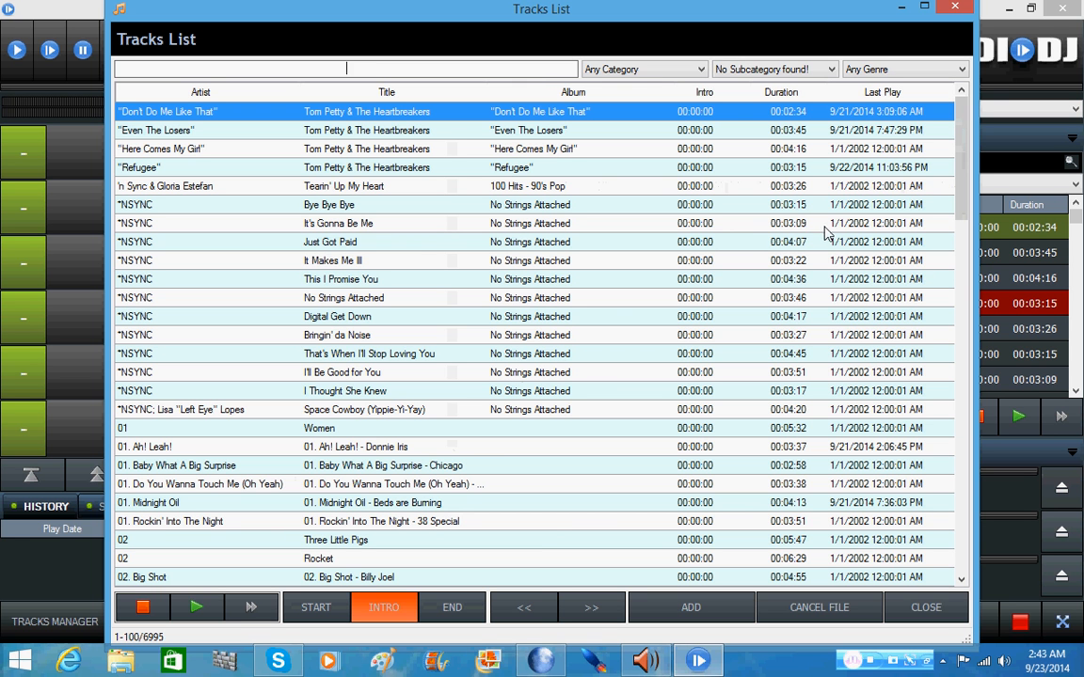
drag(959, 179, 948, 567)
scroll(944, 447, up, 2)
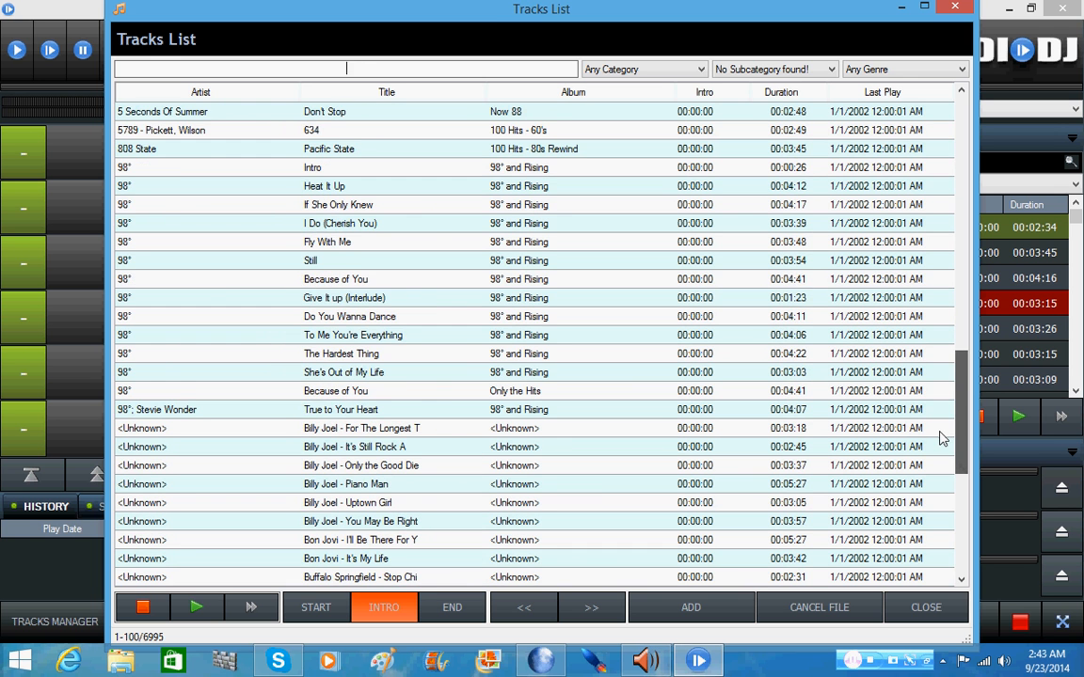
scroll(944, 438, down, 7)
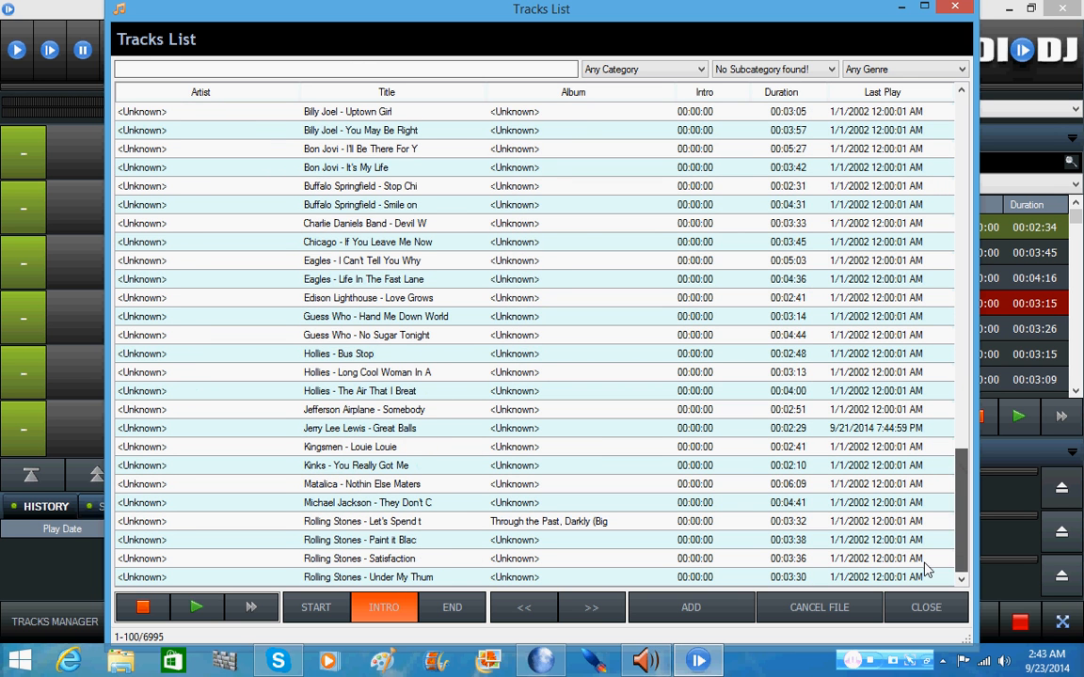
click(596, 607)
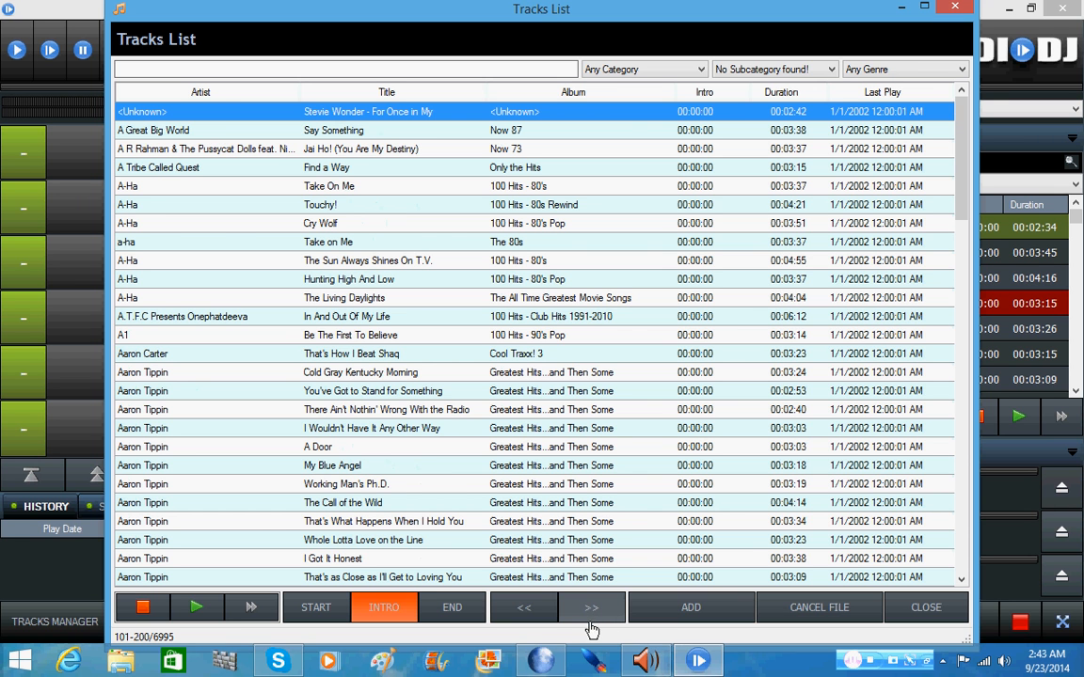
click(594, 621)
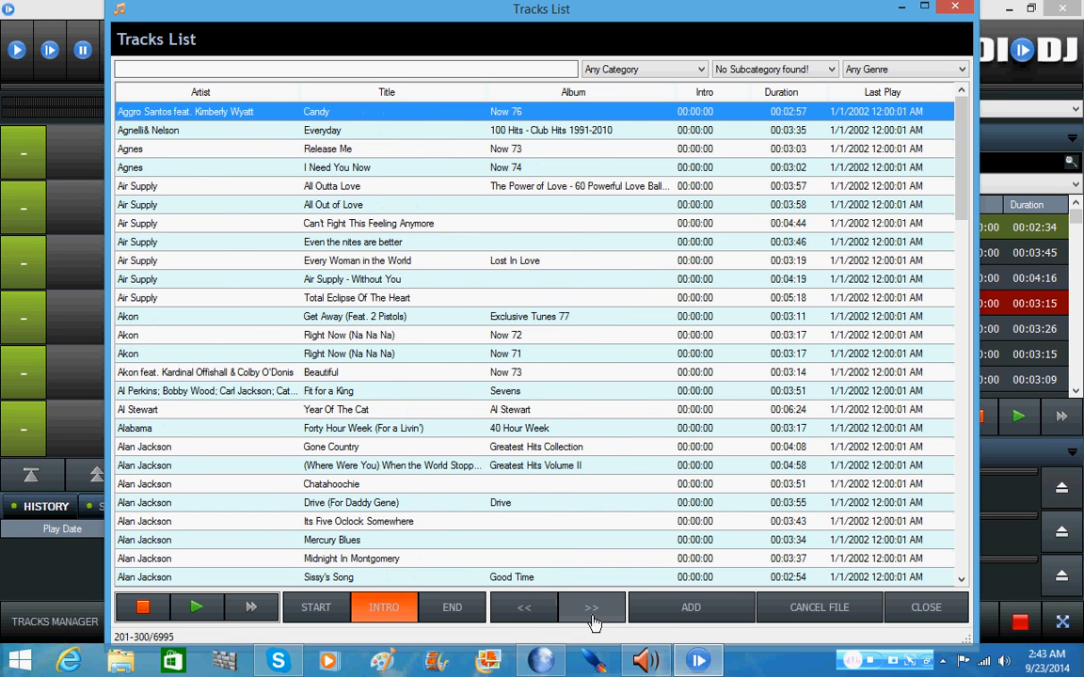
click(594, 621)
click(594, 621)
click(594, 621)
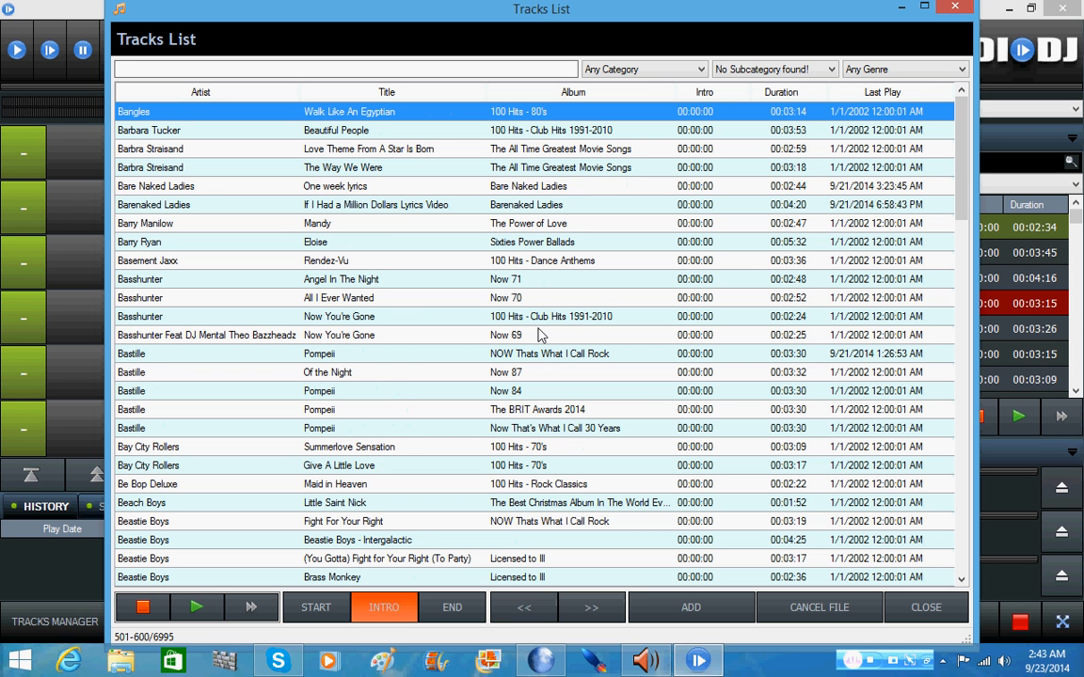
click(955, 6)
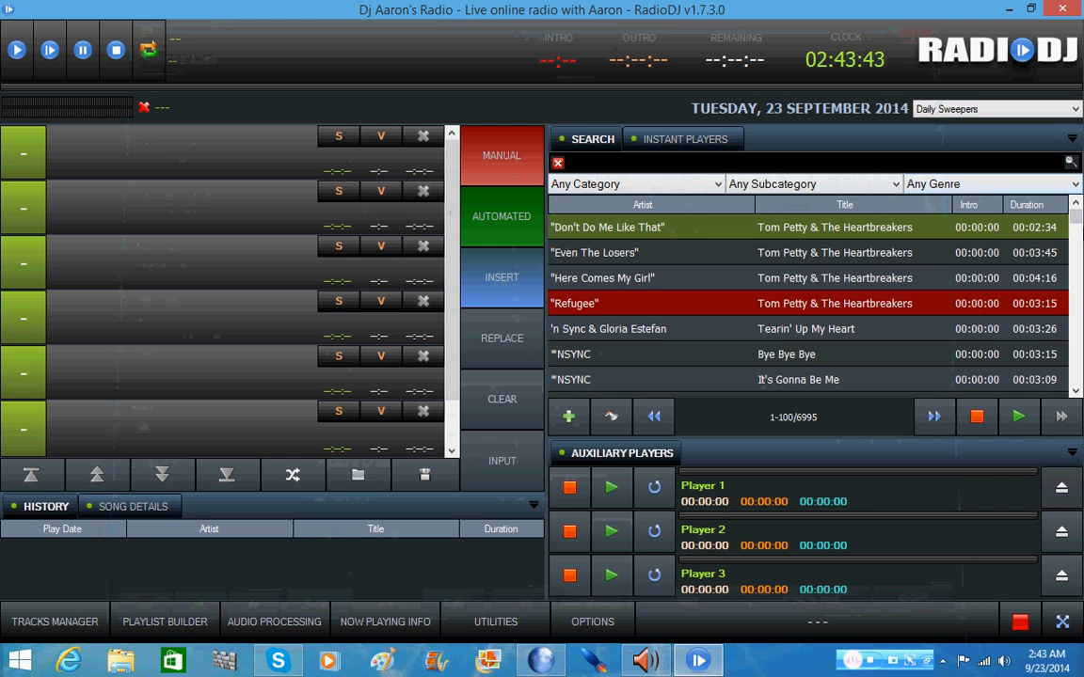
Add A-Ha's "Take On Me" from library tracks 101-200 to the first slot of the playlist queue
drag(1075, 219, 1065, 406)
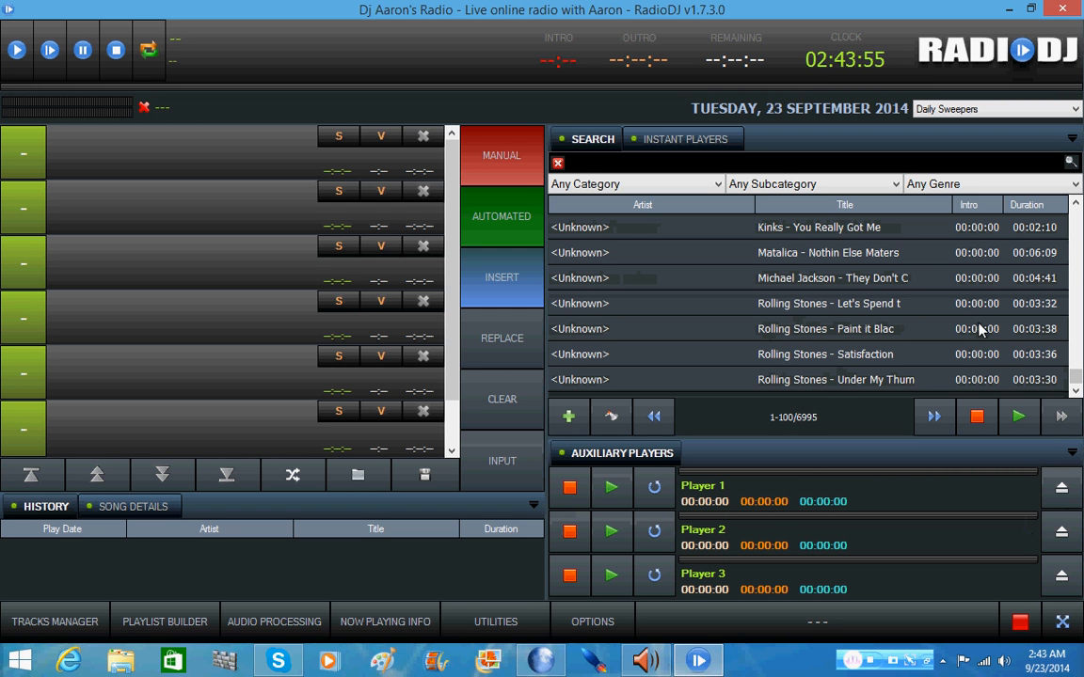
click(935, 423)
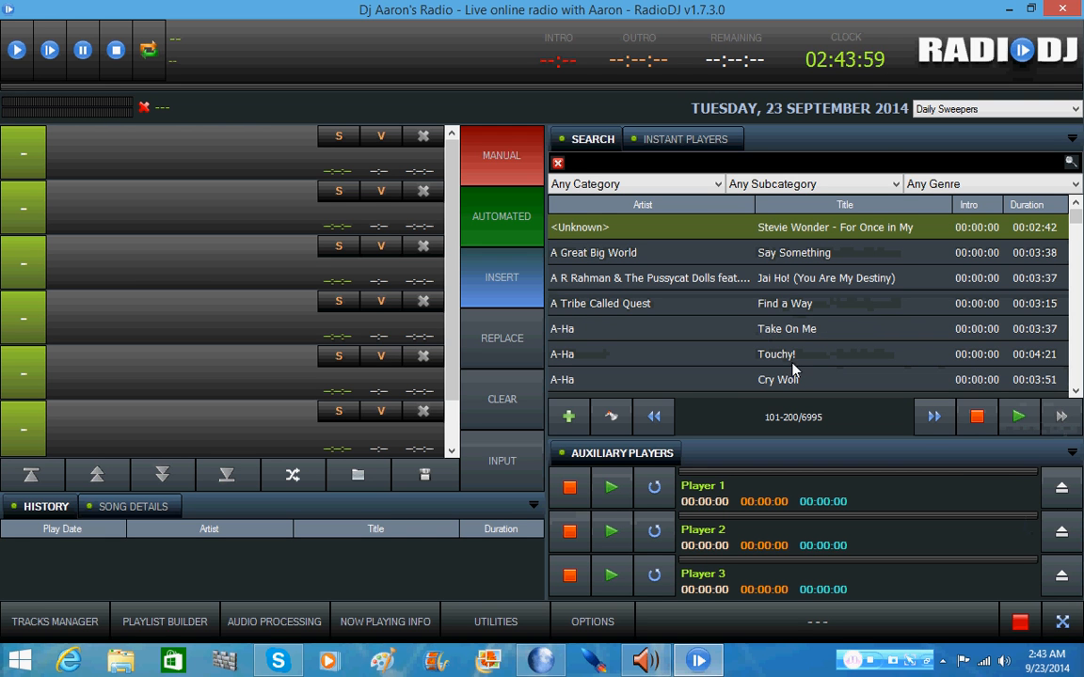
drag(789, 331, 133, 159)
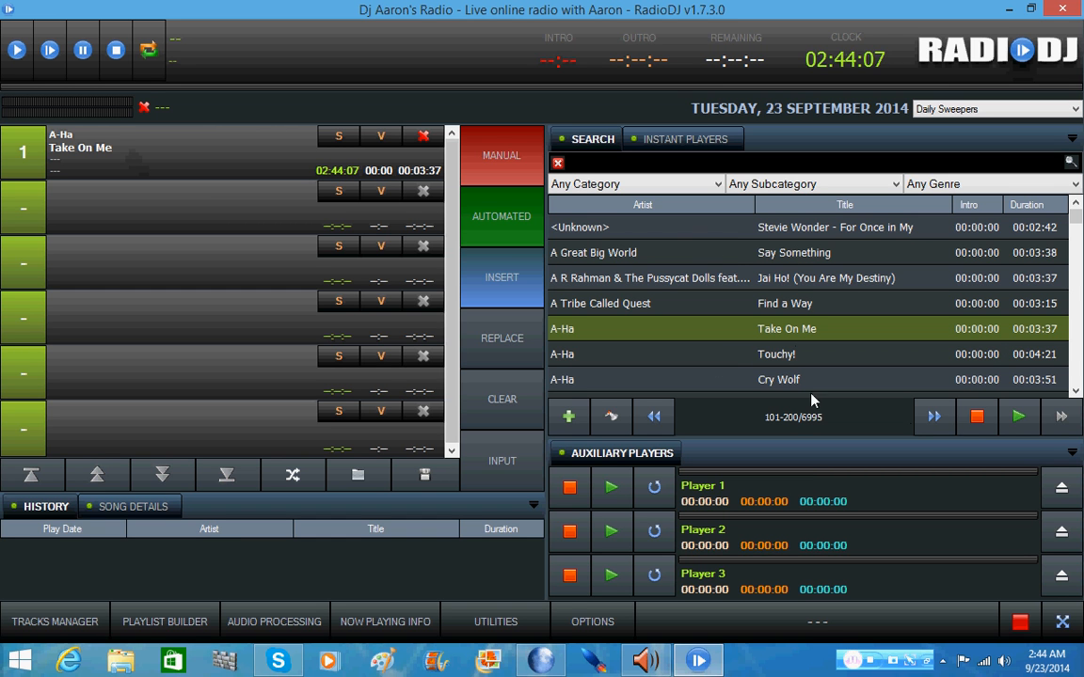
Add Alien Ant Farm's "Smooth Criminal" from library tracks 301-400 to the queue after "Take On Me"
click(934, 416)
click(949, 426)
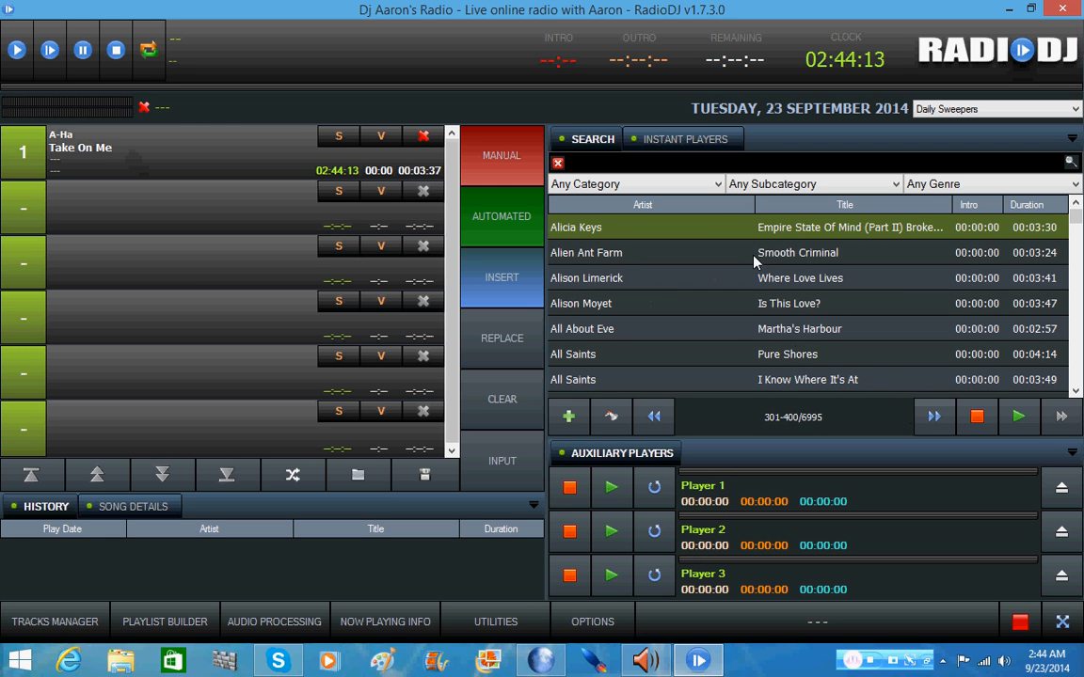
drag(790, 259, 281, 237)
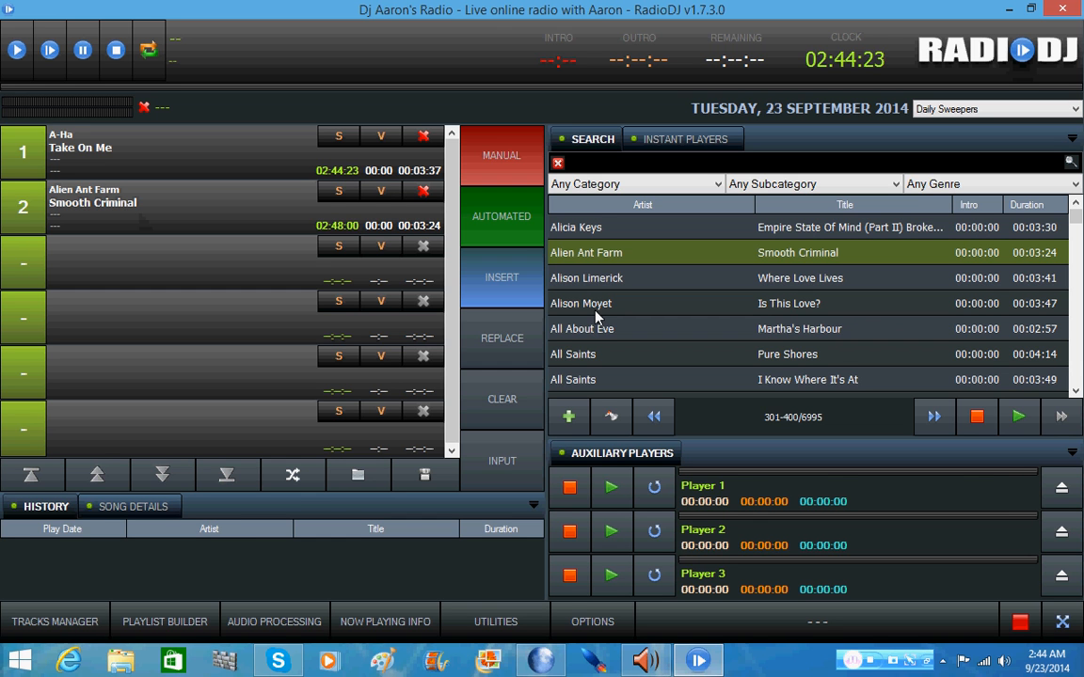
Play the queue from "Take On Me", try pausing and resuming the song, and stop playback
click(23, 57)
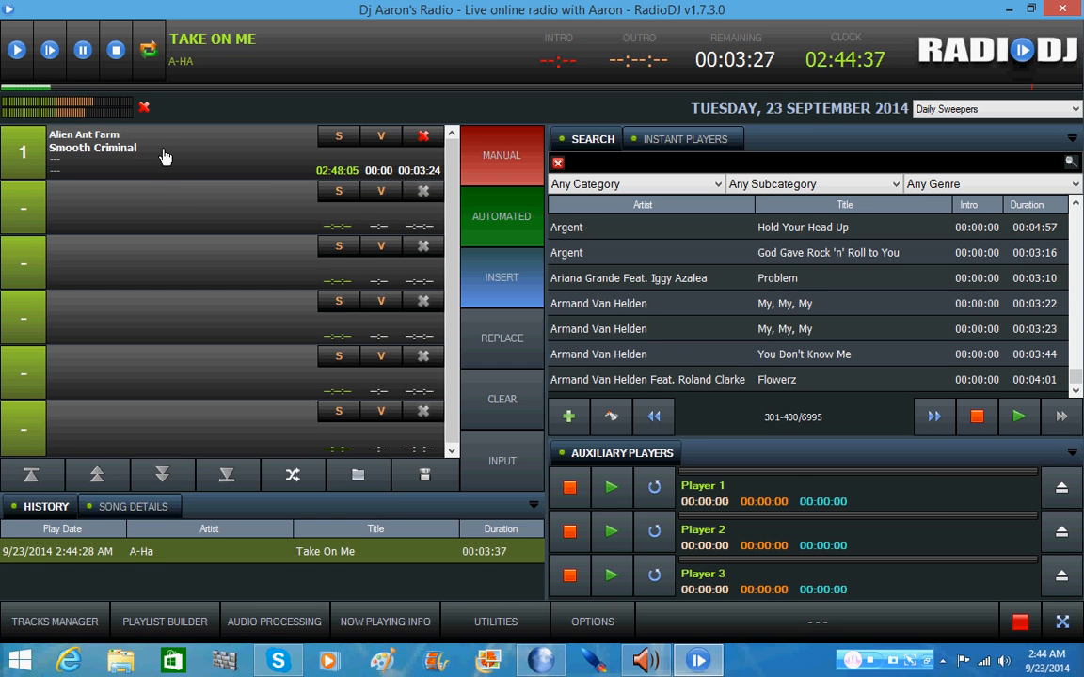
click(90, 54)
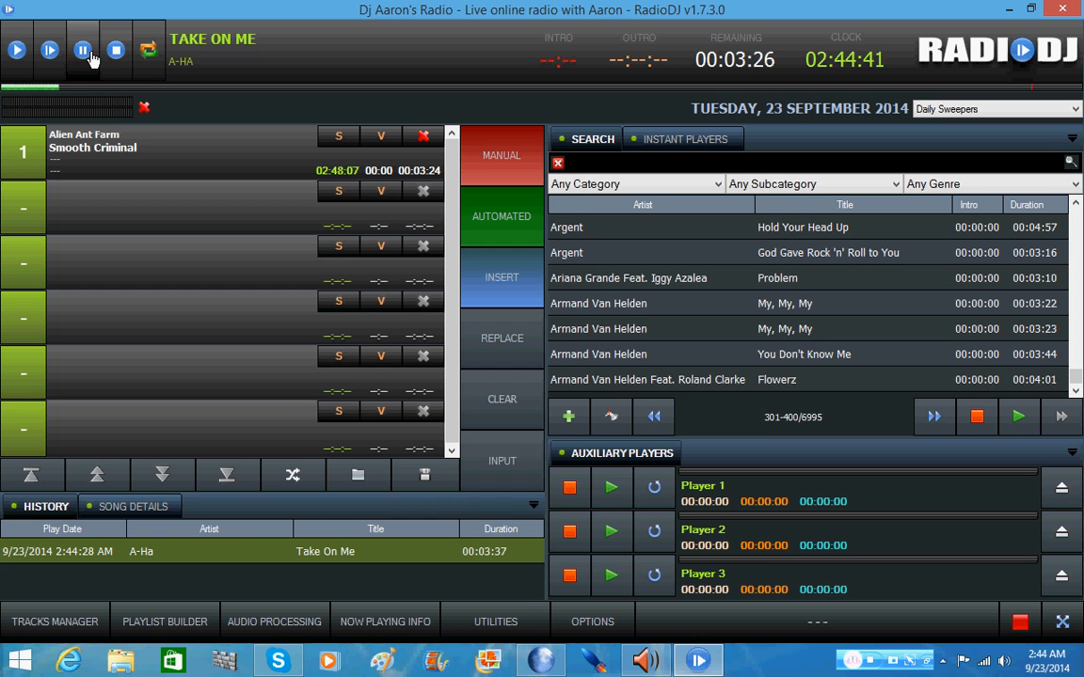
click(91, 58)
click(91, 58)
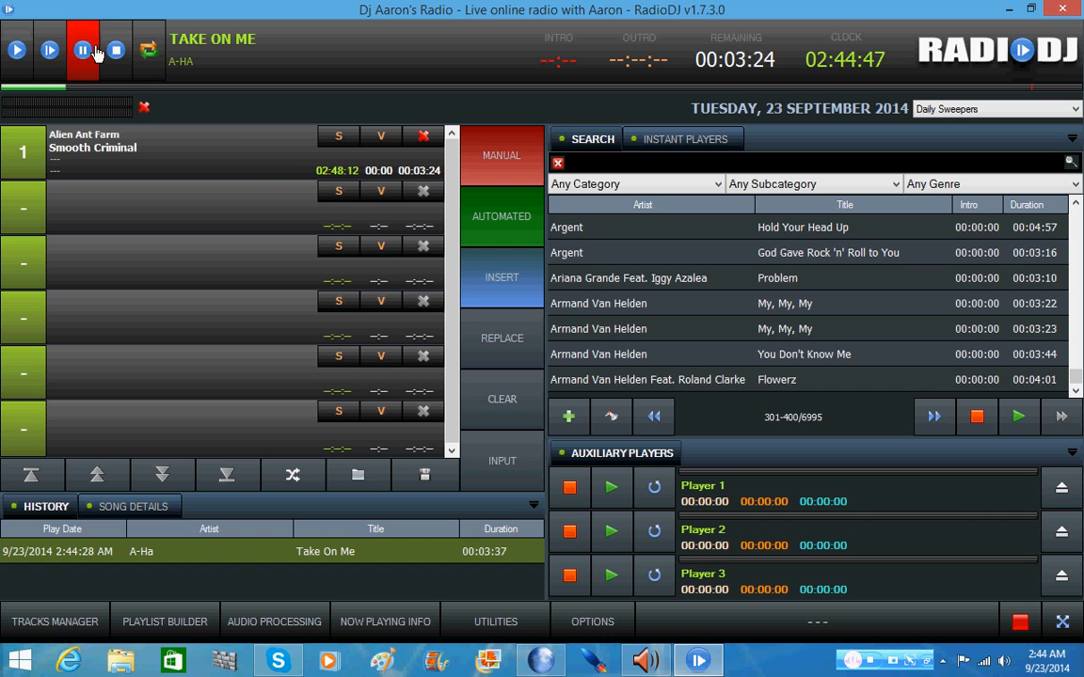
click(96, 52)
click(104, 51)
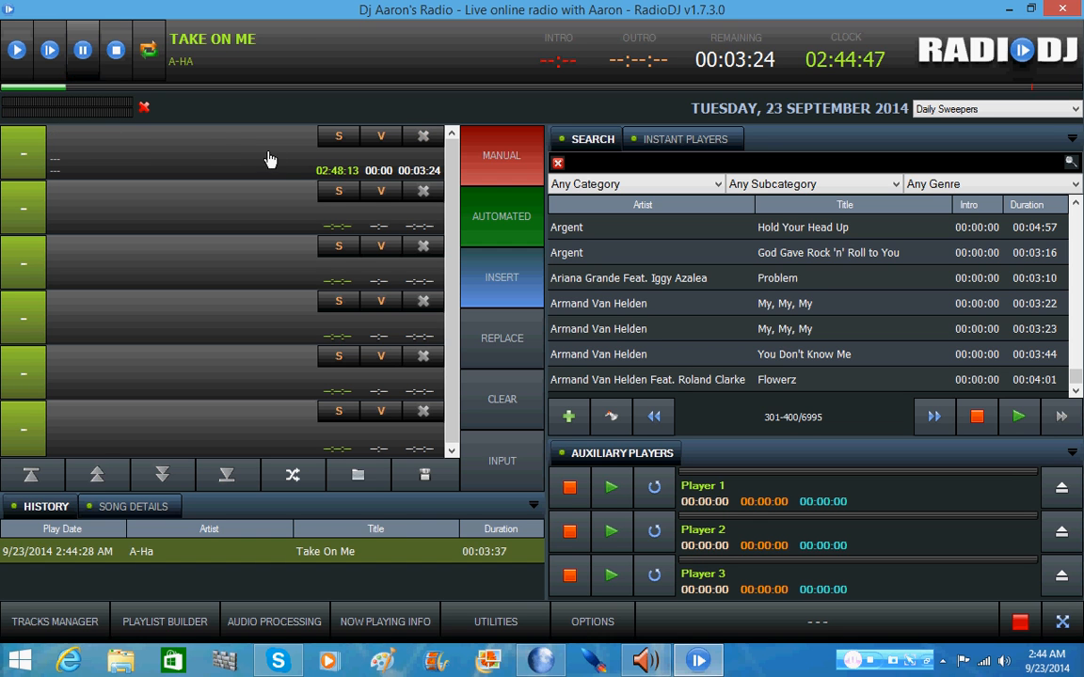
click(113, 57)
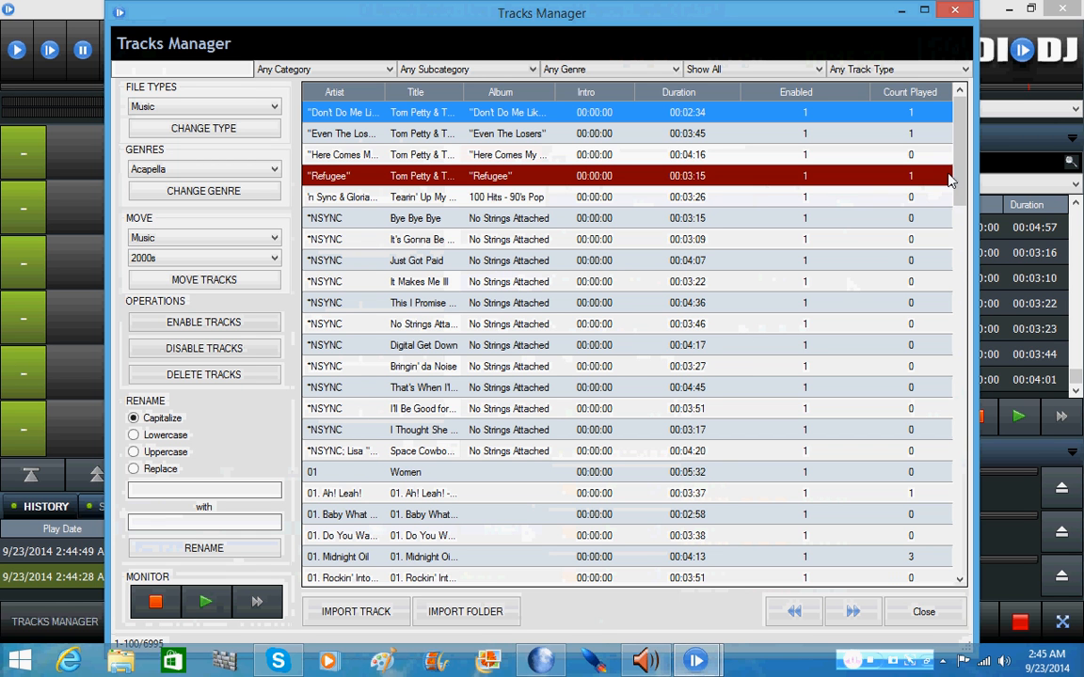
Browse the library in the Tracks Manager, paging forward to tracks 701-800
scroll(949, 159, down, 15)
scroll(935, 428, down, 10)
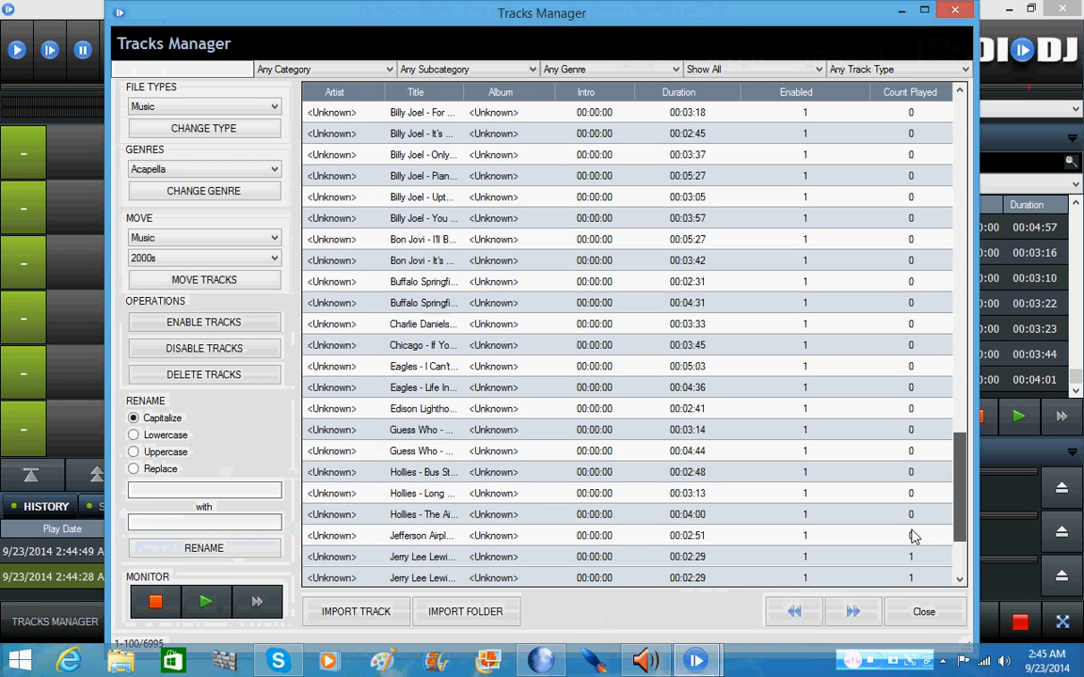
click(852, 629)
click(850, 628)
click(846, 628)
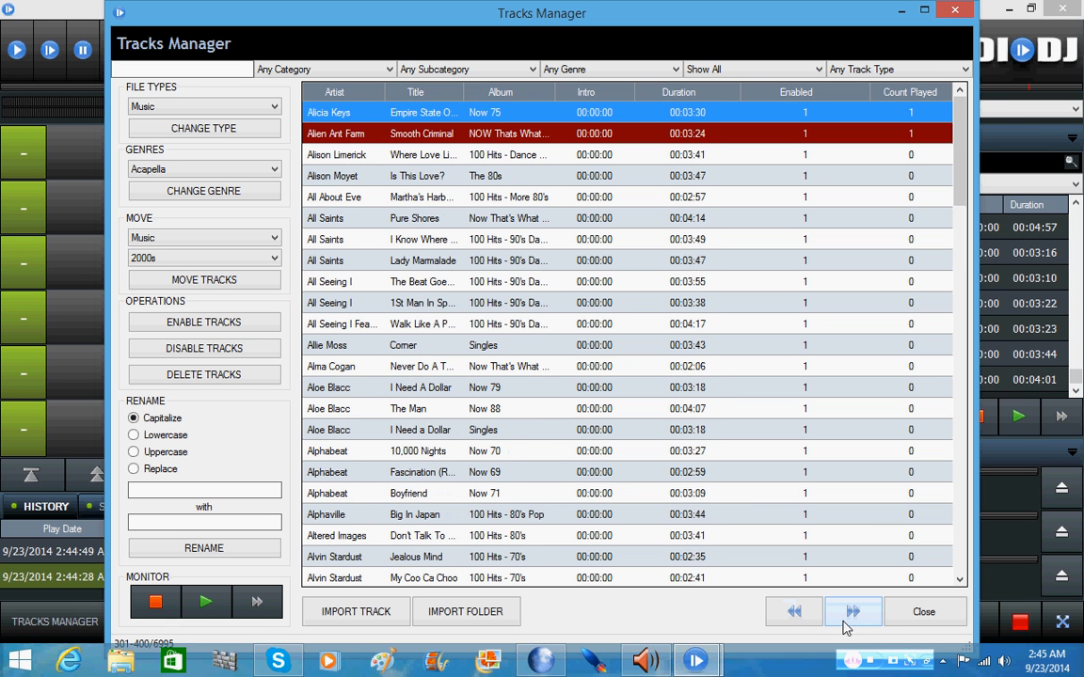
click(846, 628)
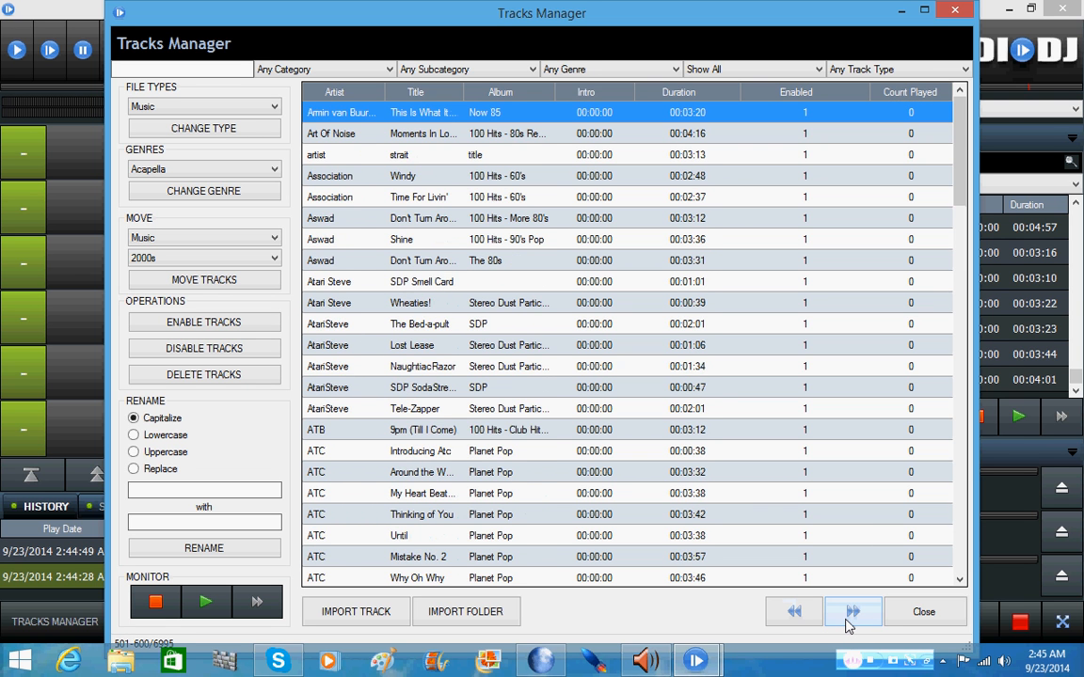
click(850, 613)
click(850, 613)
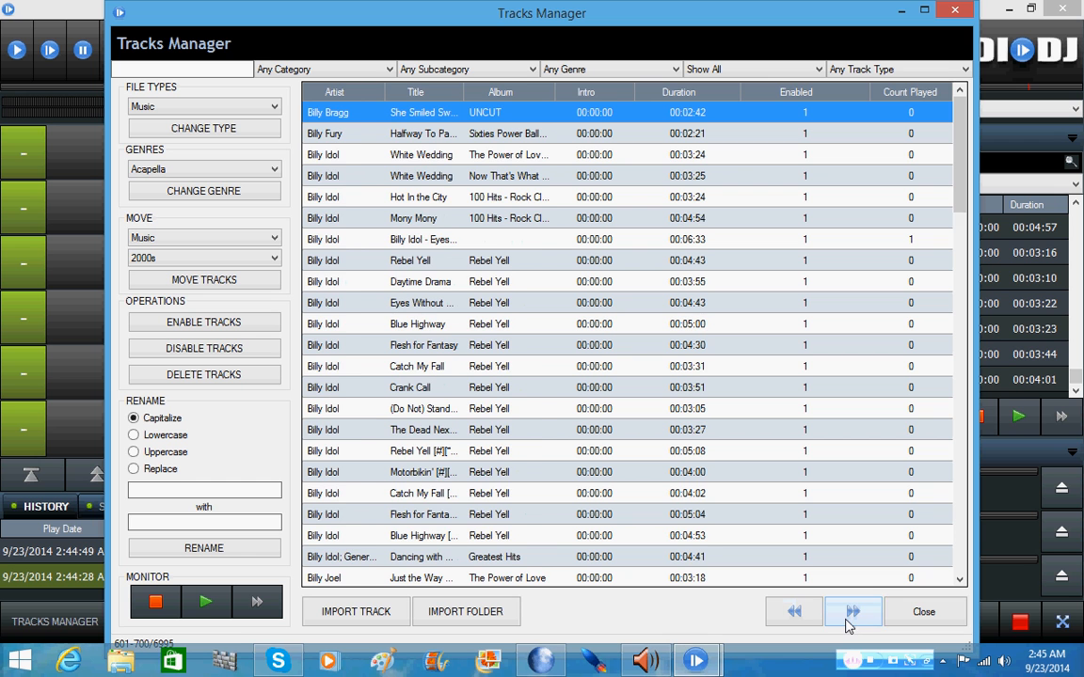
click(847, 621)
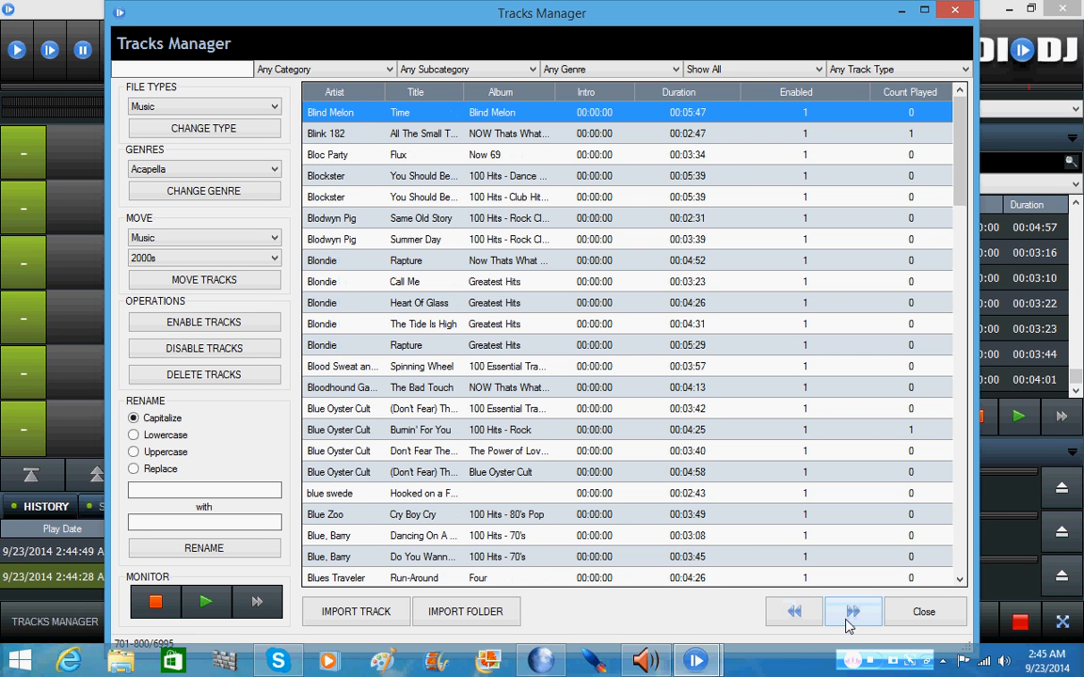
Preview Blondie's "Call Me" with the Tracks Manager's monitor player and close the manager
click(394, 282)
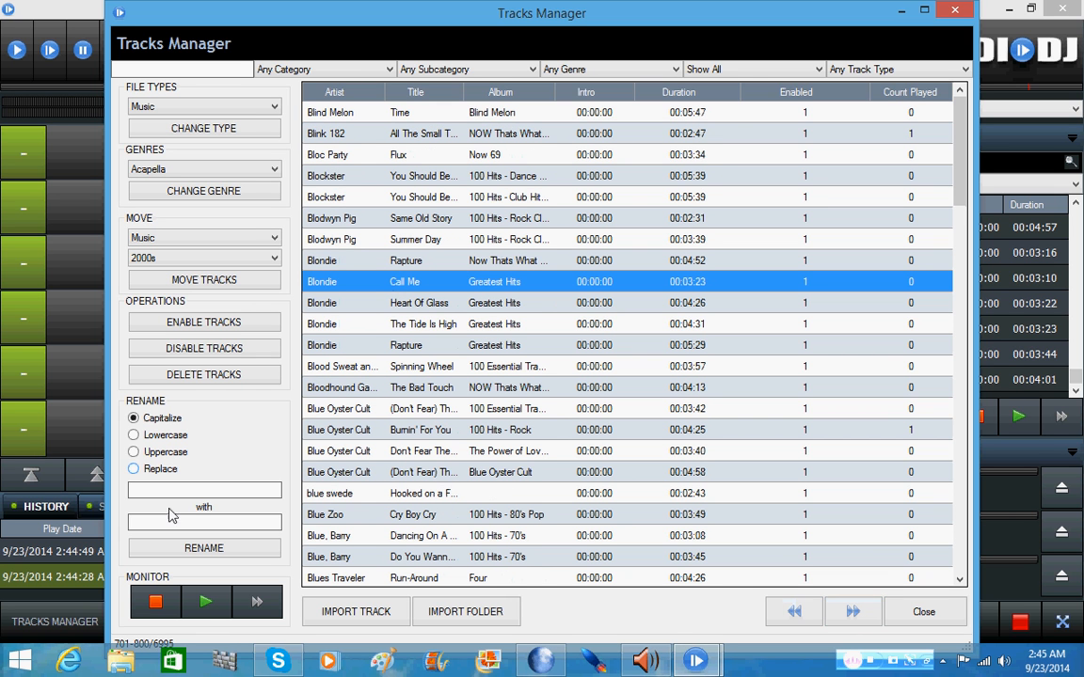
click(209, 605)
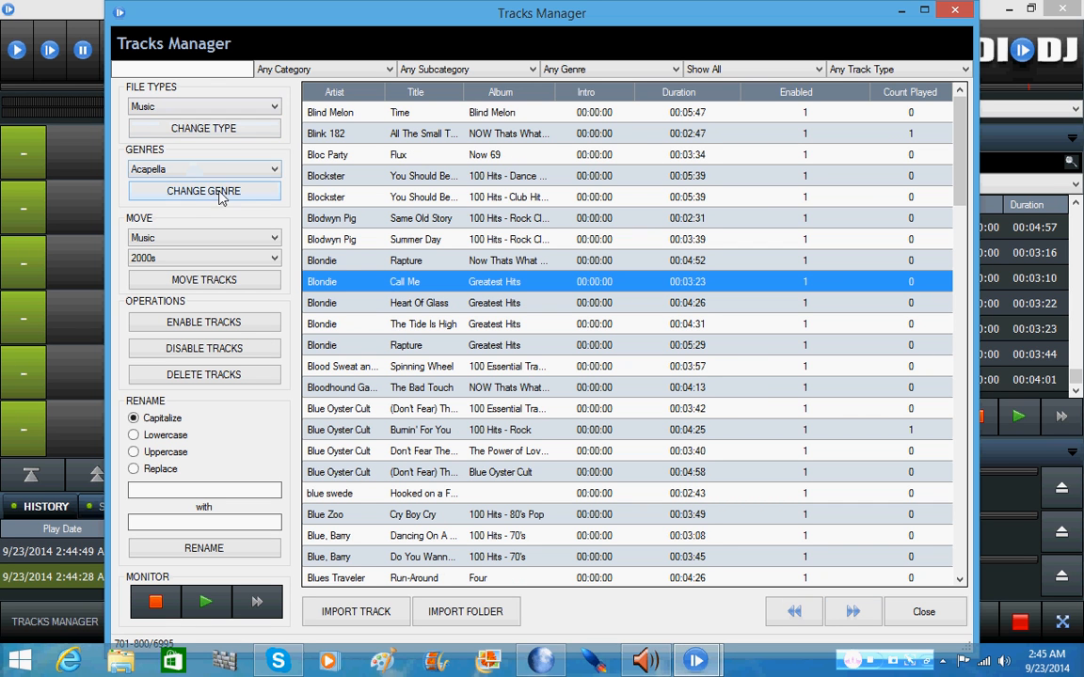
click(955, 11)
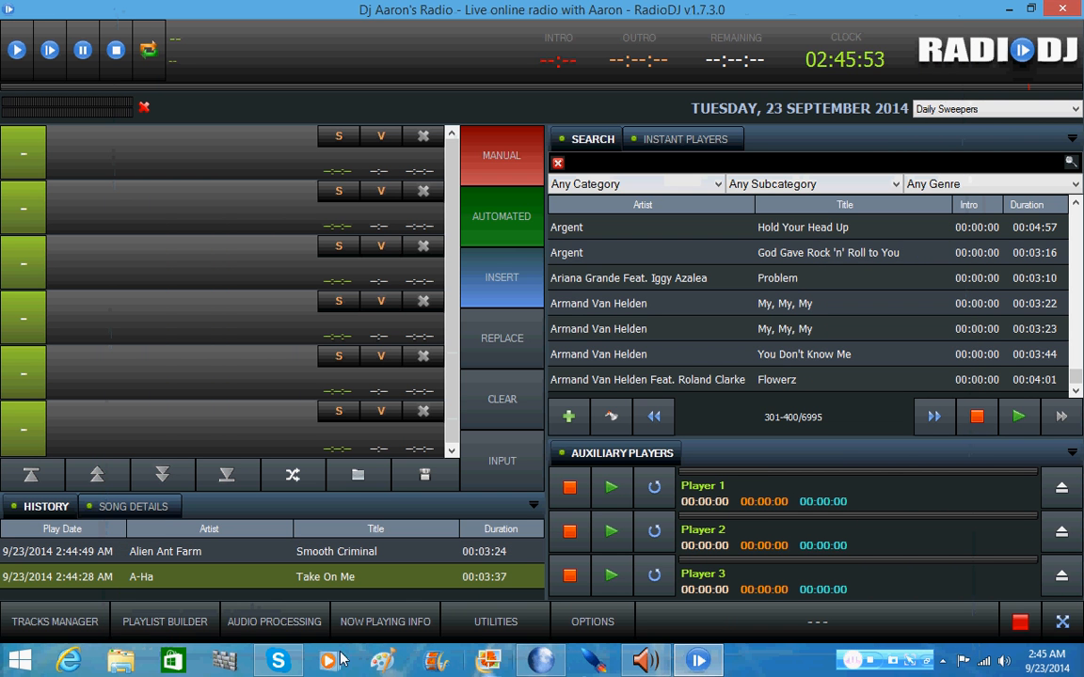
View the empty new playlist in the Playlist Builder, close it, and open the Audio Processing settings
click(200, 614)
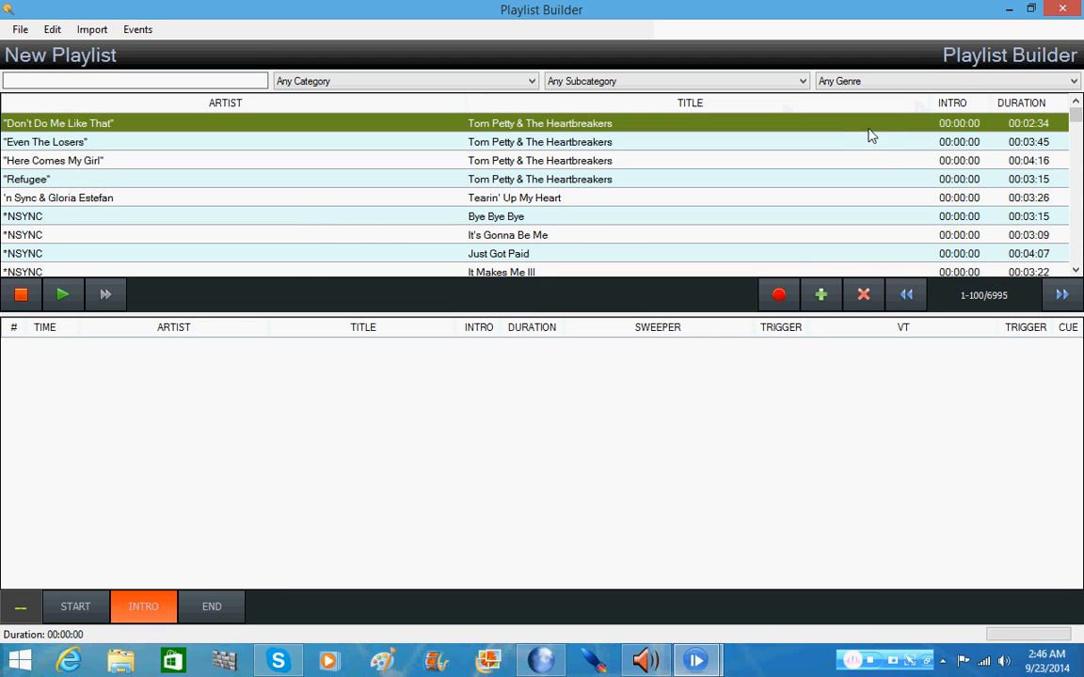
click(1061, 12)
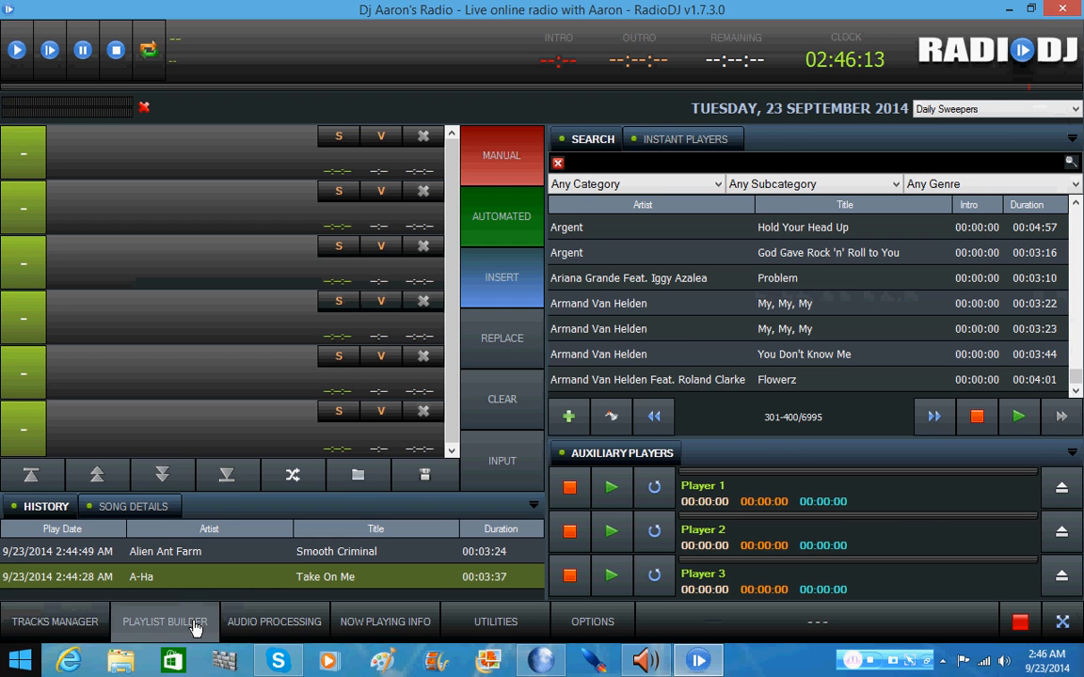
click(262, 623)
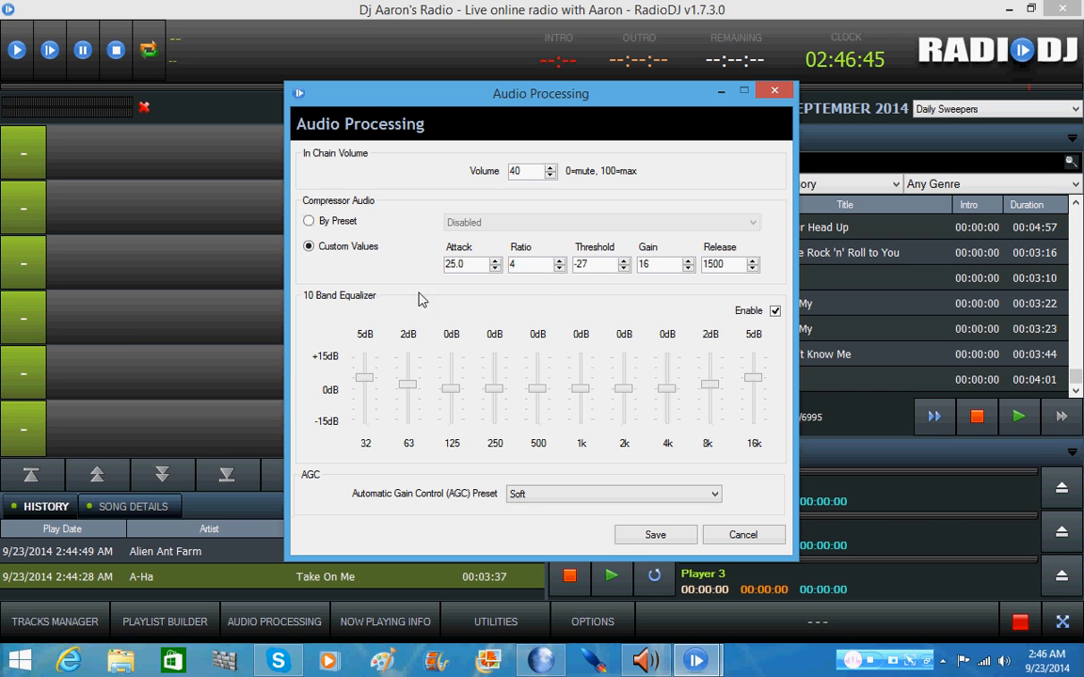
Save the Audio Processing settings and try to save the Now Playing Info Exporter settings with the Computer Default text encoding
click(655, 536)
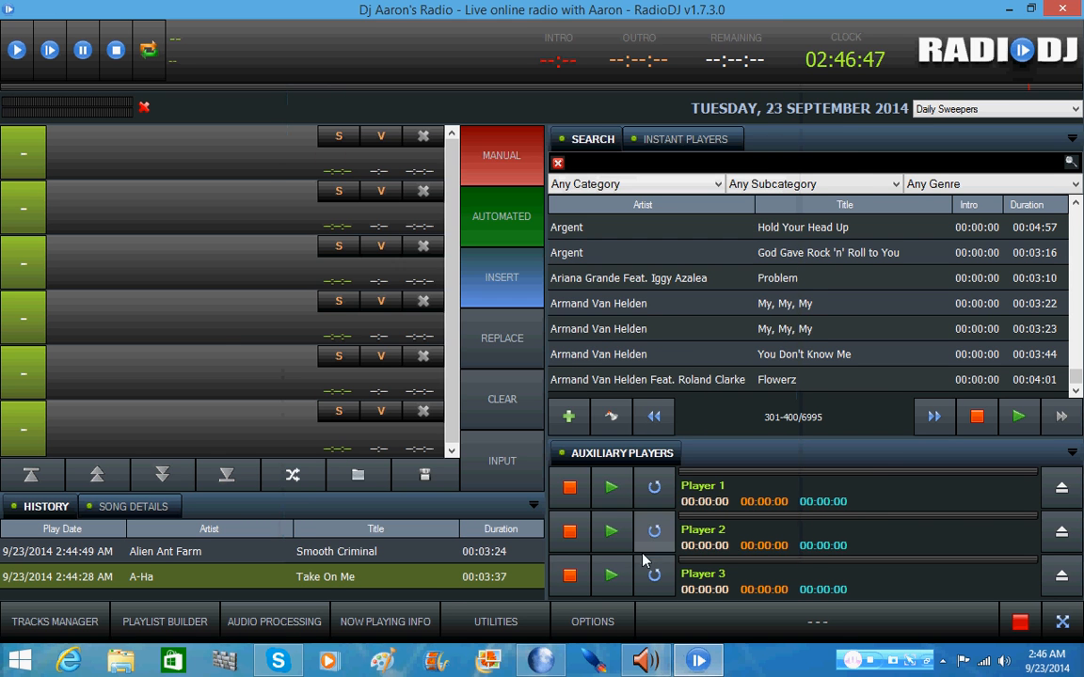
click(398, 634)
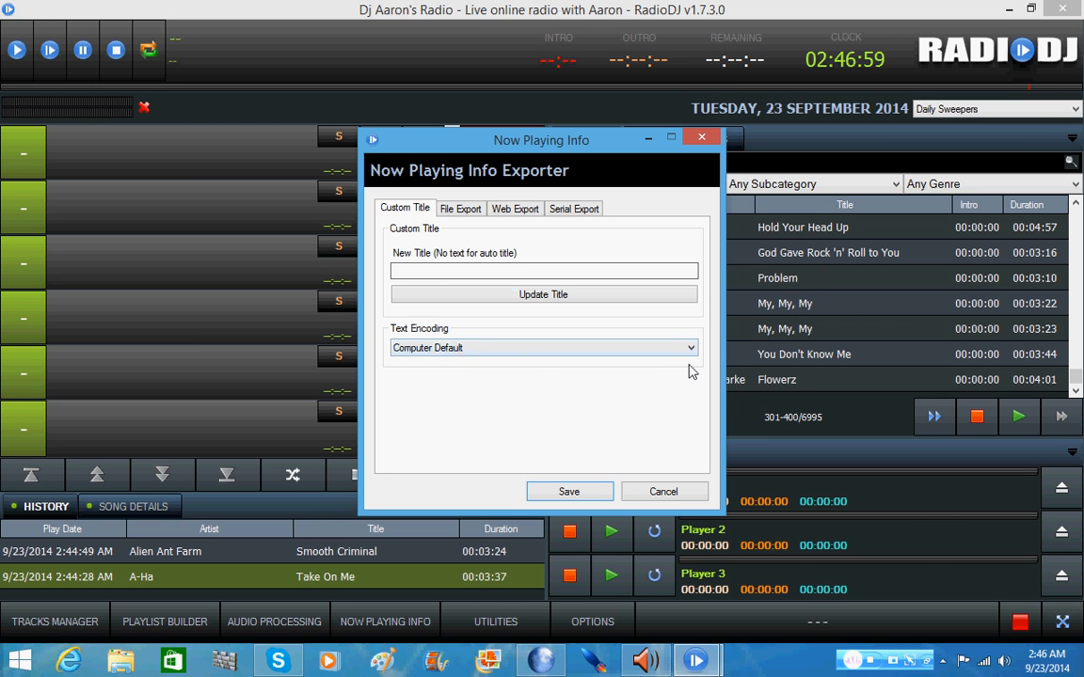
click(567, 494)
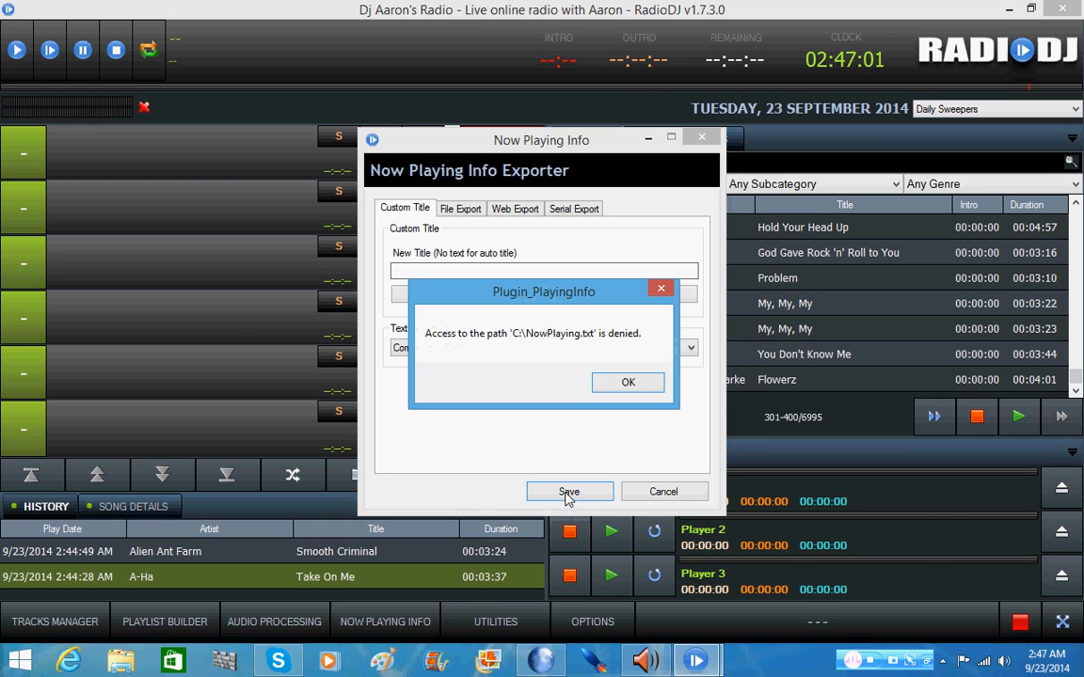
click(627, 385)
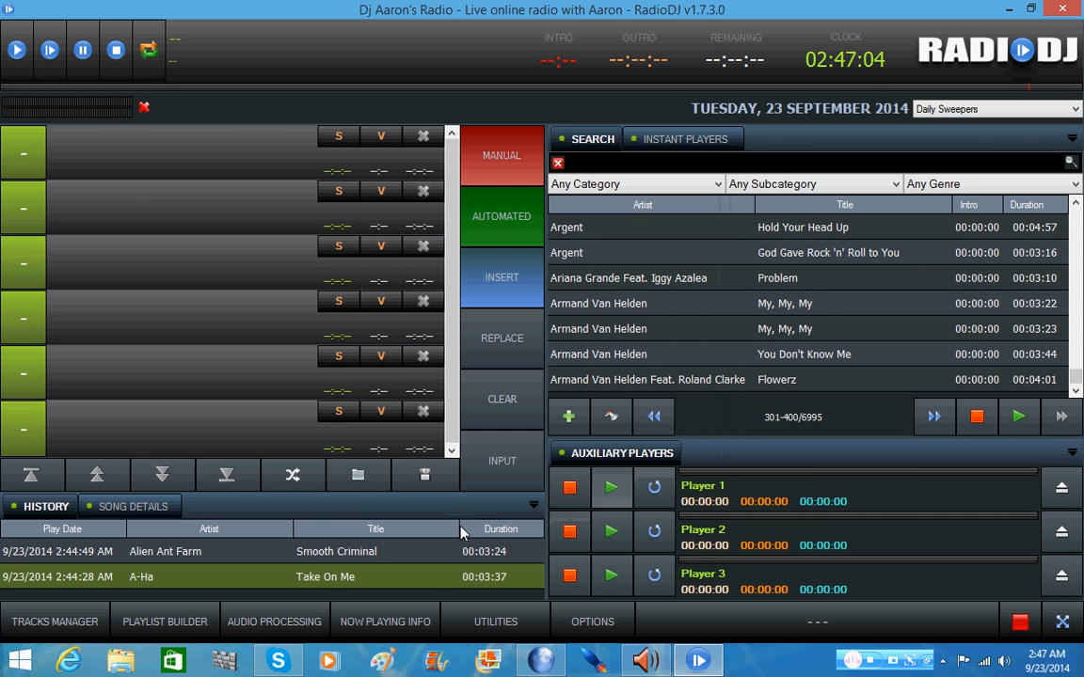
Look over the program and database utilities and the General, Sound Cards, Auto DJ and Stream Titles settings, closing each window
click(520, 630)
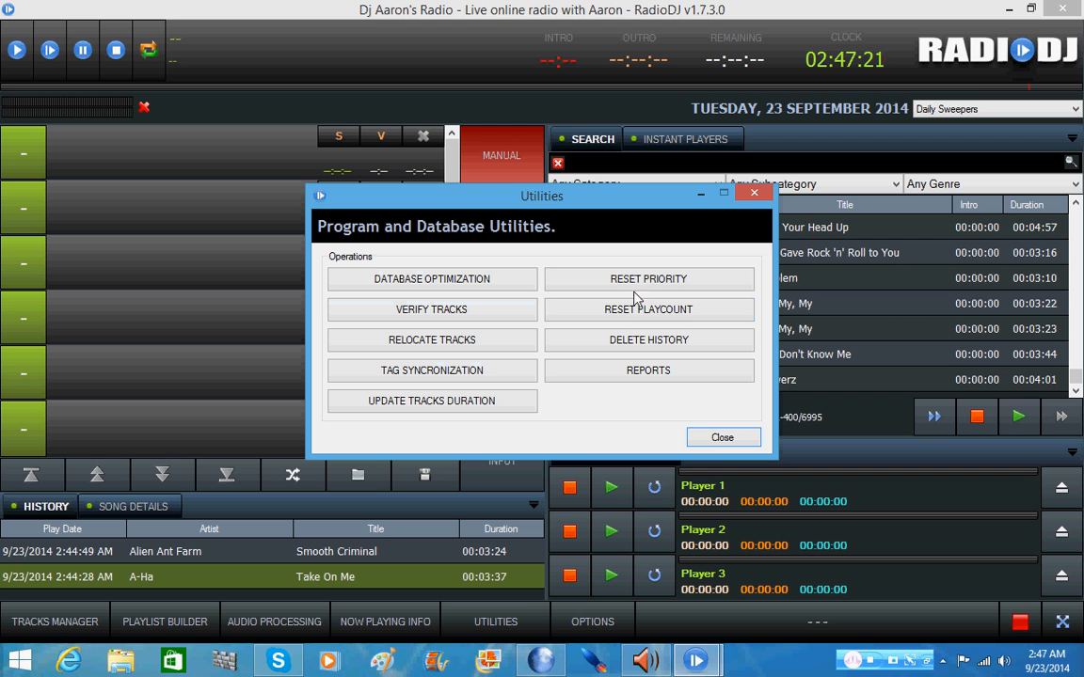
click(722, 438)
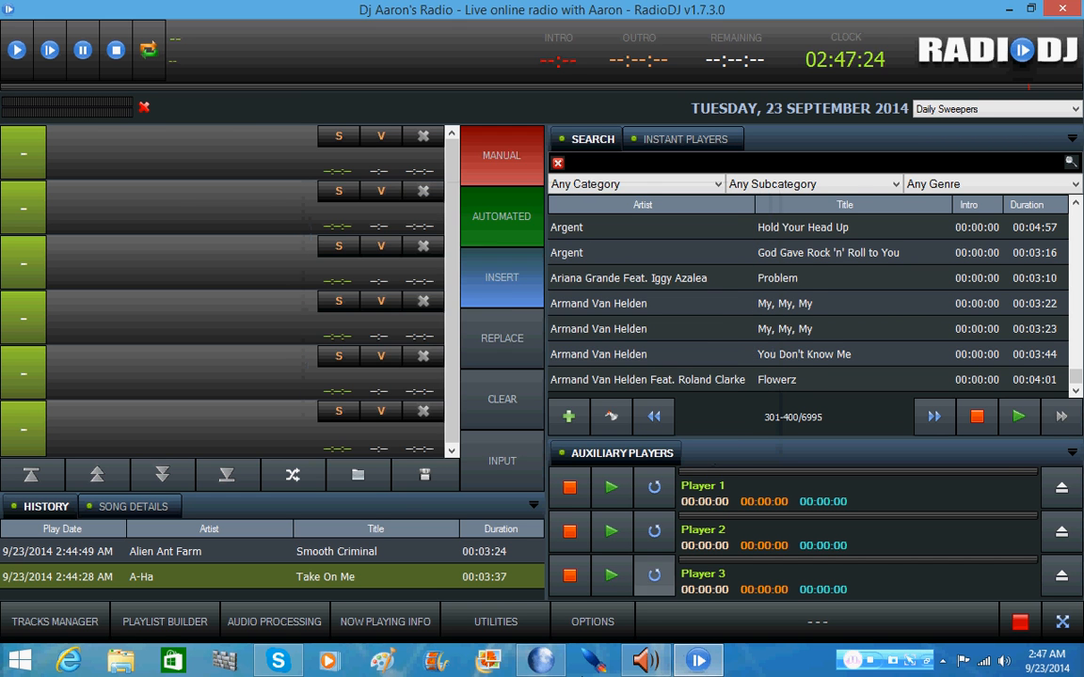
click(602, 625)
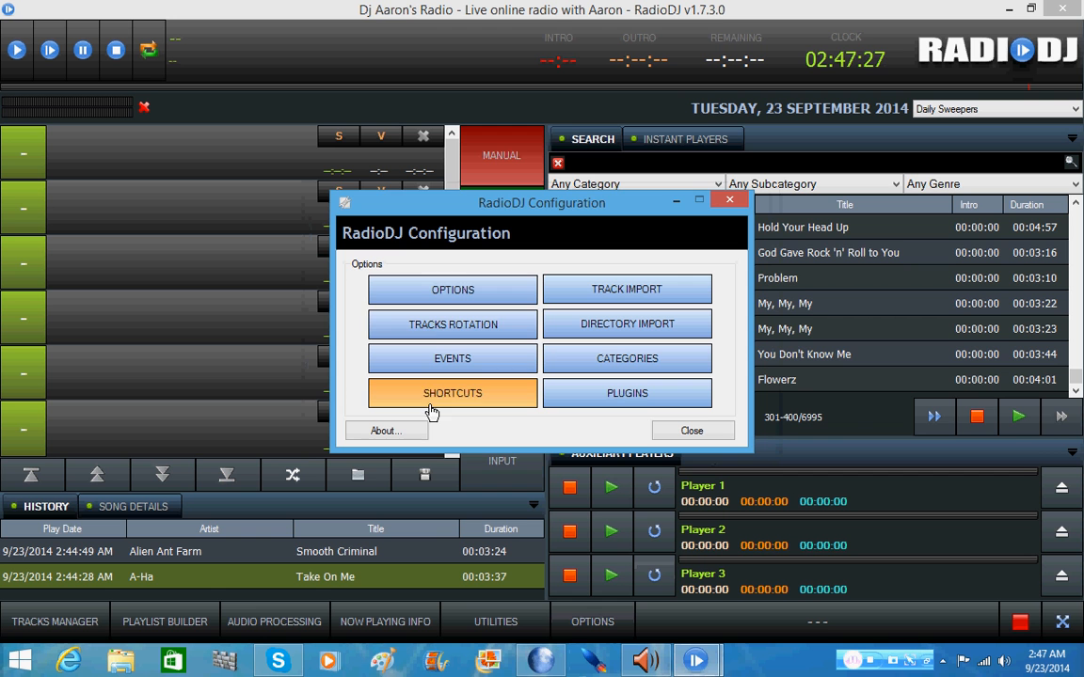
click(438, 297)
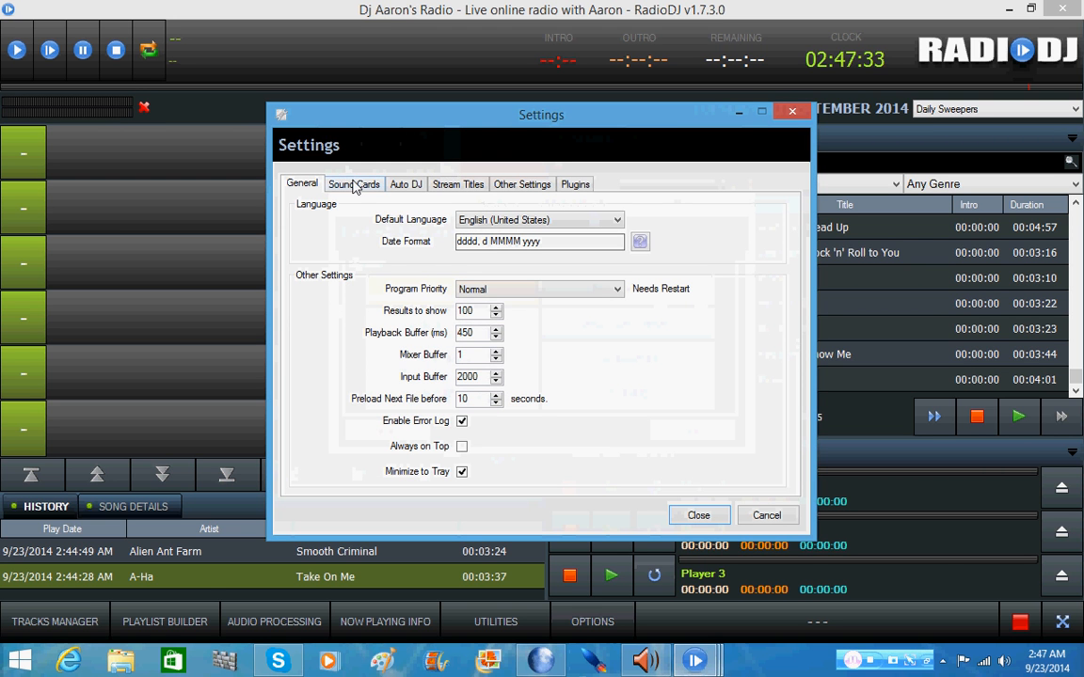
click(347, 184)
click(411, 186)
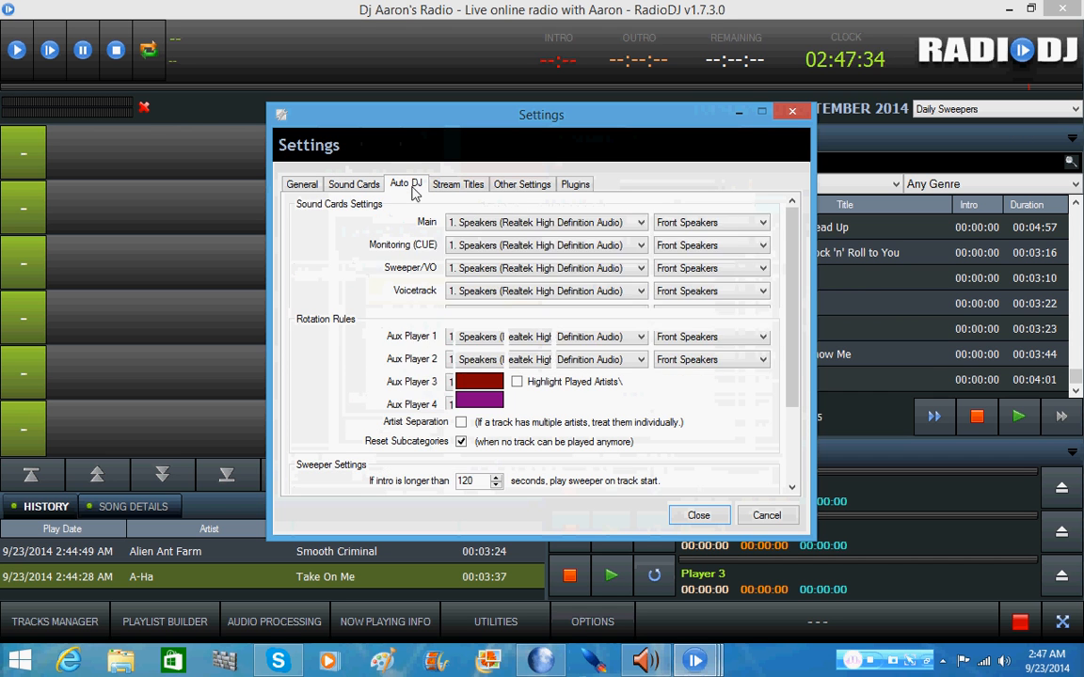
click(461, 185)
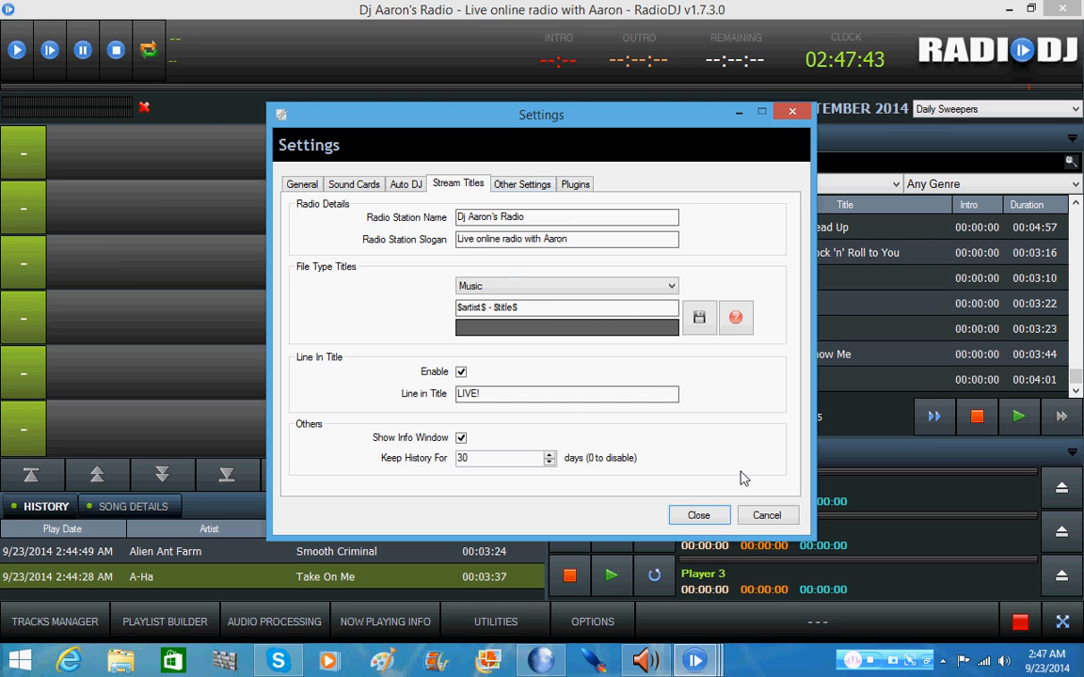
click(696, 516)
click(696, 514)
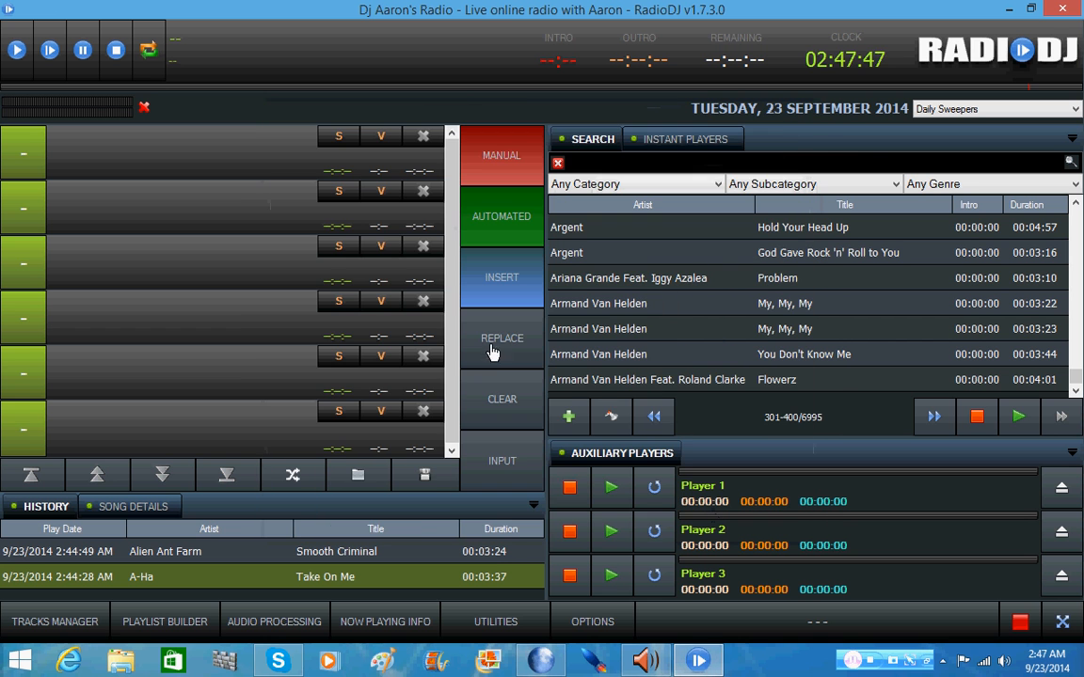
View the Events List and close it
click(843, 623)
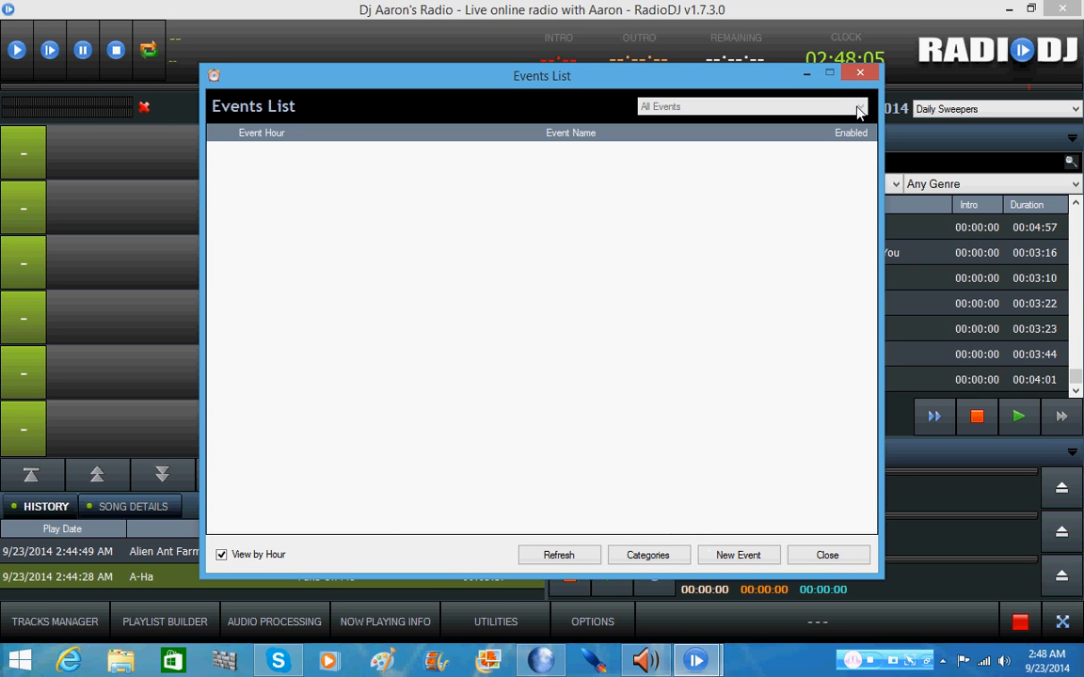
click(859, 72)
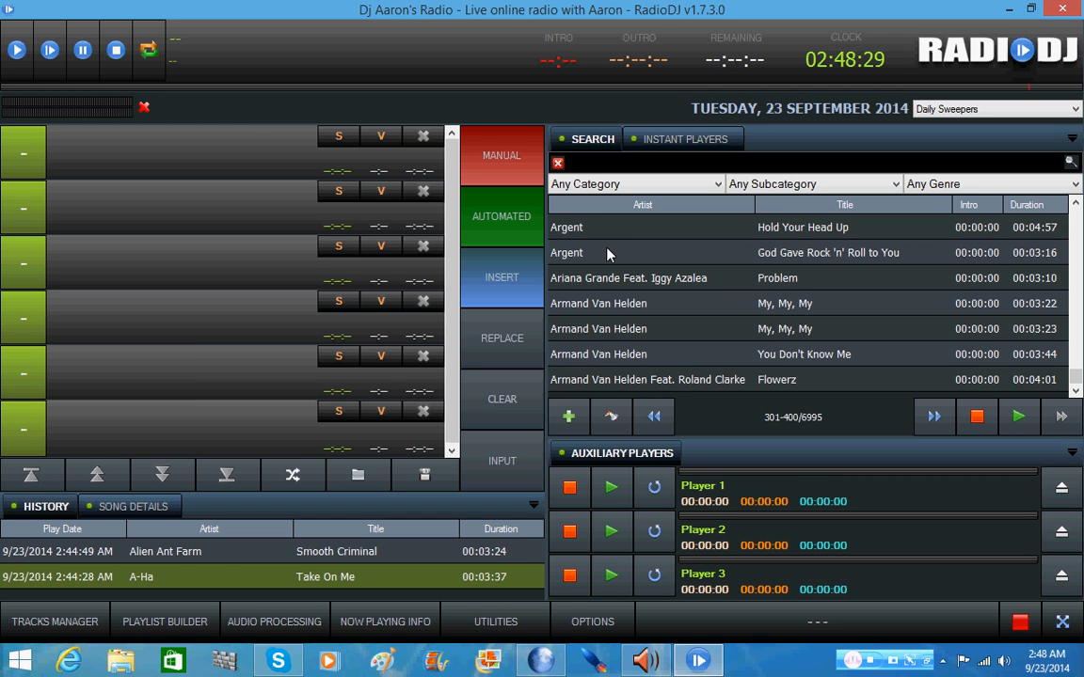
Queue Argent's "Hold Your Head Up" and "God Gave Rock 'n' Roll to You" from the track search and start playback
click(583, 234)
drag(169, 179, 171, 183)
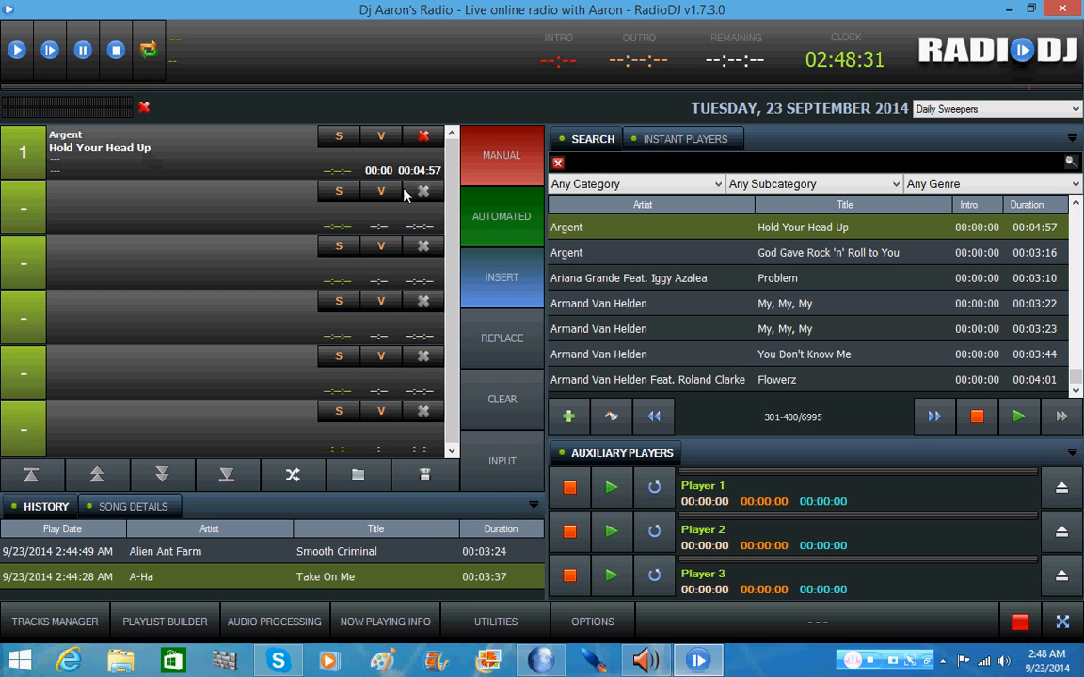
click(605, 254)
drag(605, 254, 175, 209)
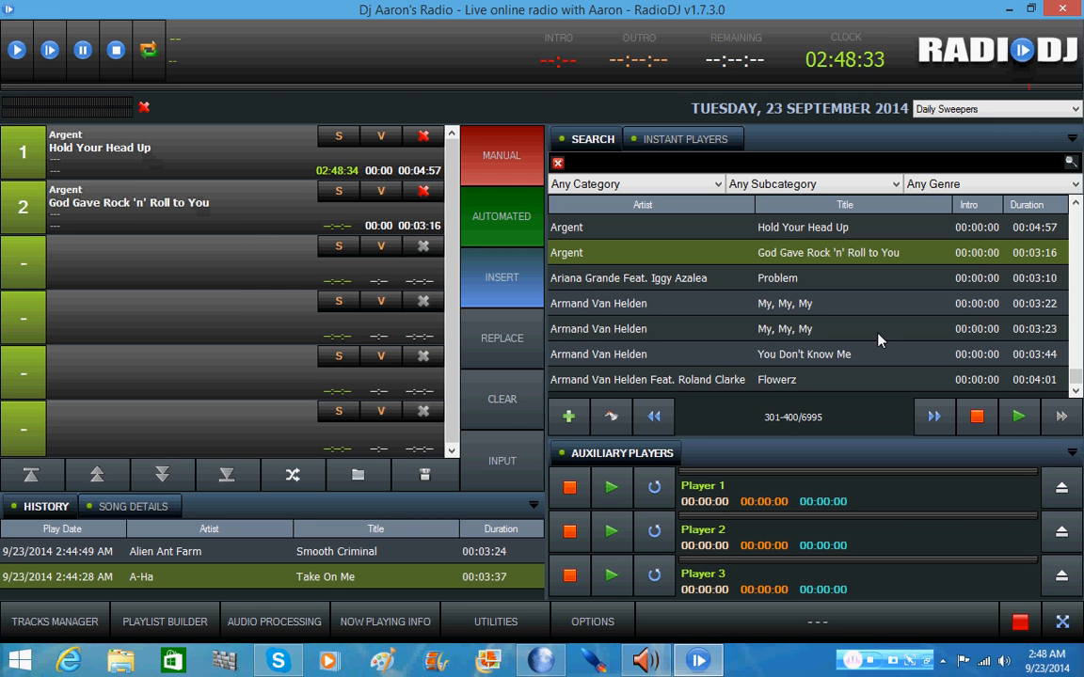
click(15, 51)
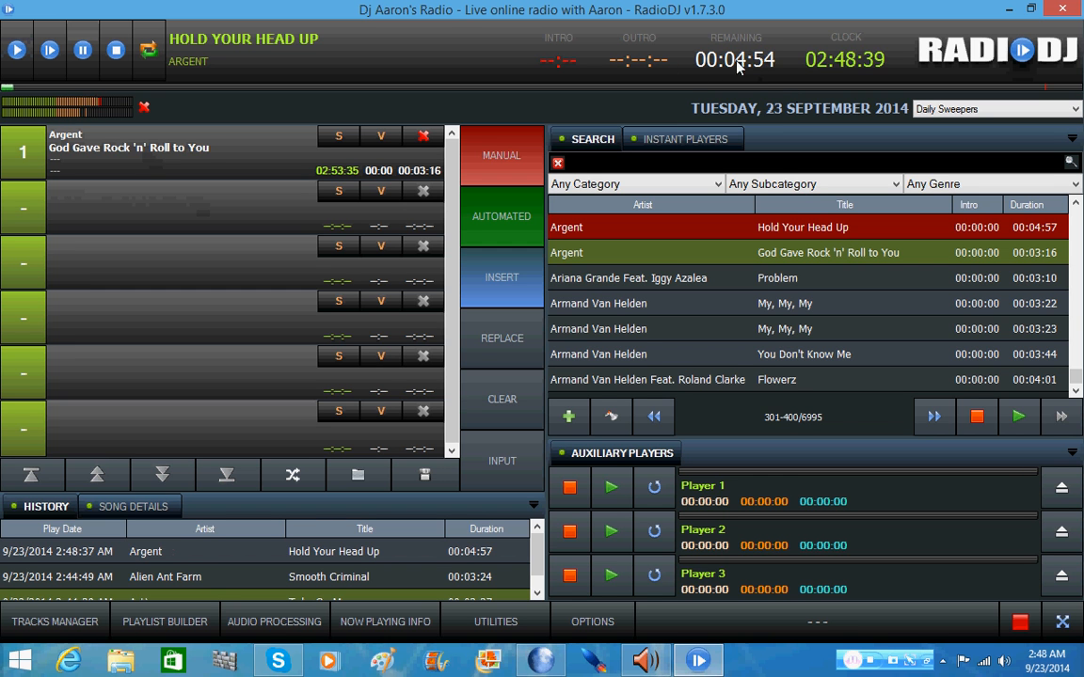
Switch the clock to the 12-hour AM/PM format and back to the 24-hour format
click(848, 62)
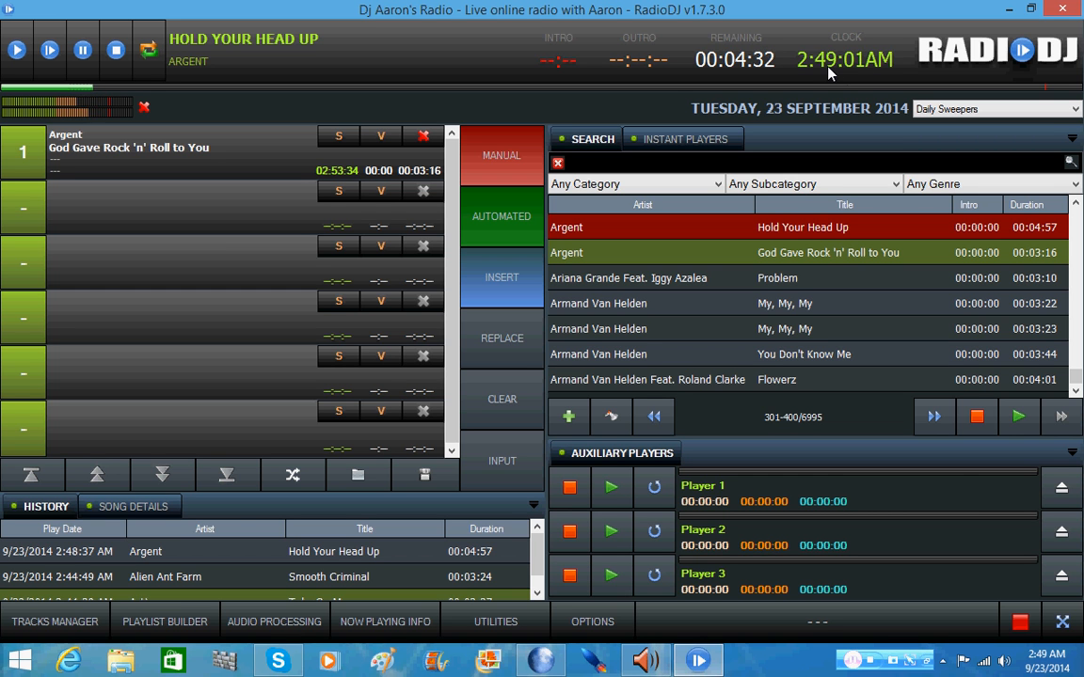
click(829, 69)
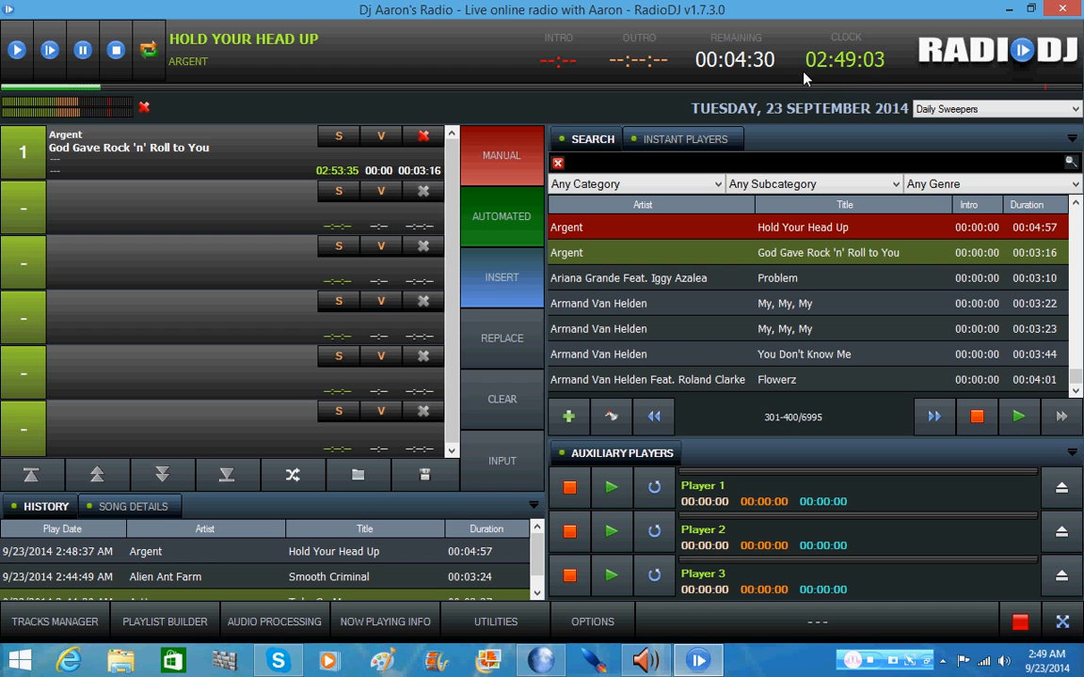
Pause "Hold Your Head Up", release the pause and stop playback
click(85, 51)
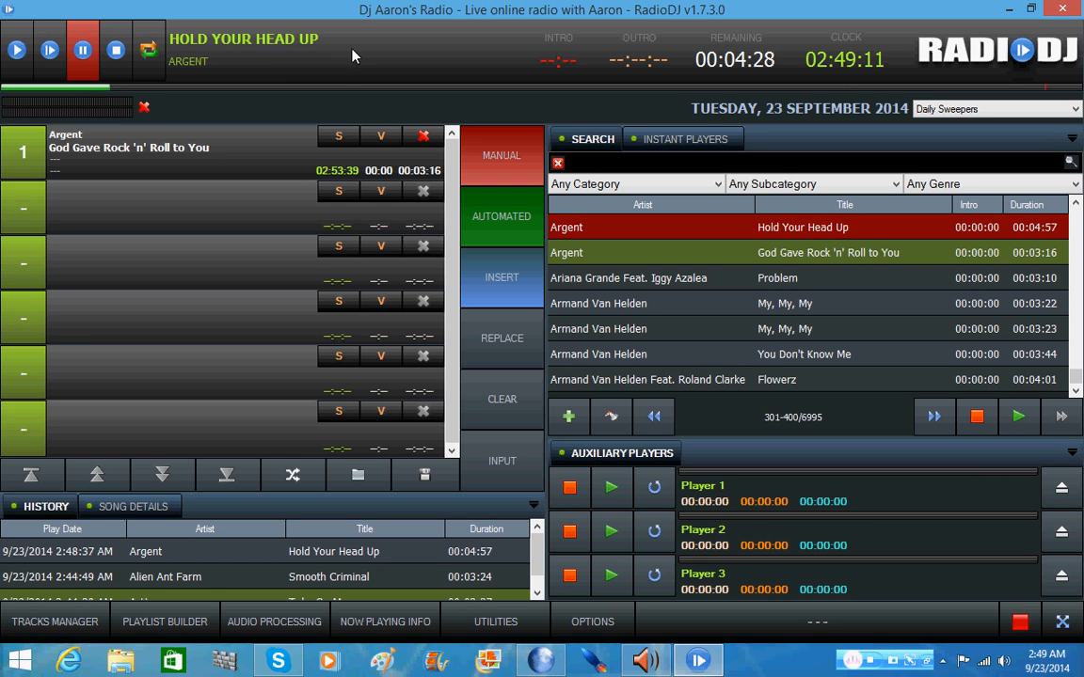
click(84, 73)
click(115, 71)
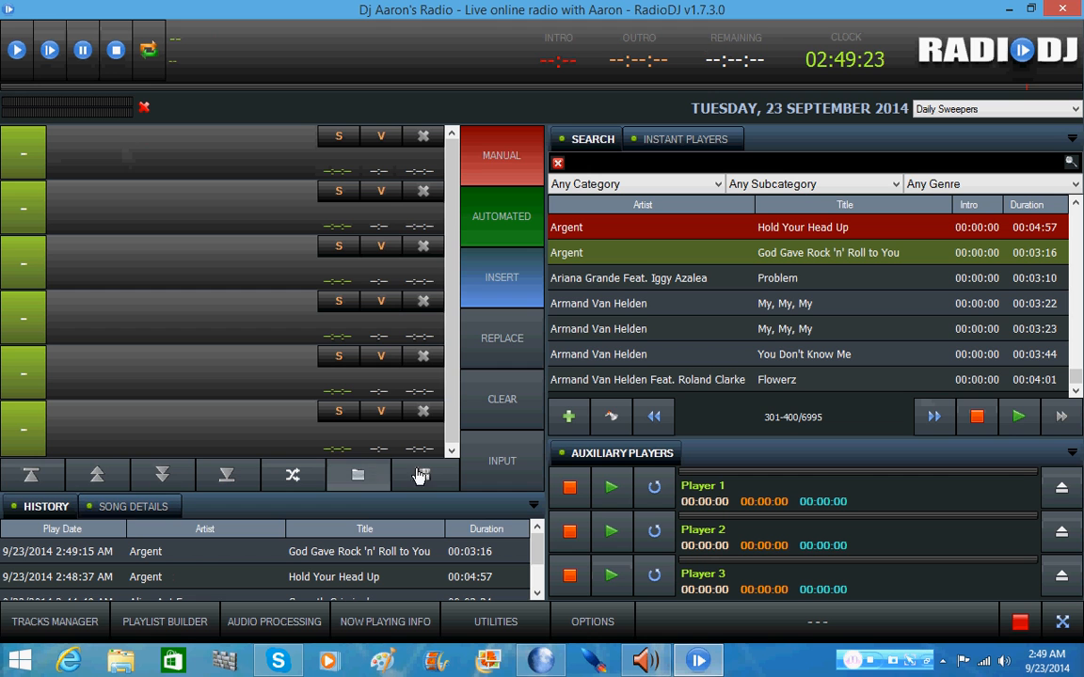
Load the database playlist "Christmas Program 2014" into the queue using the Top open option
click(348, 478)
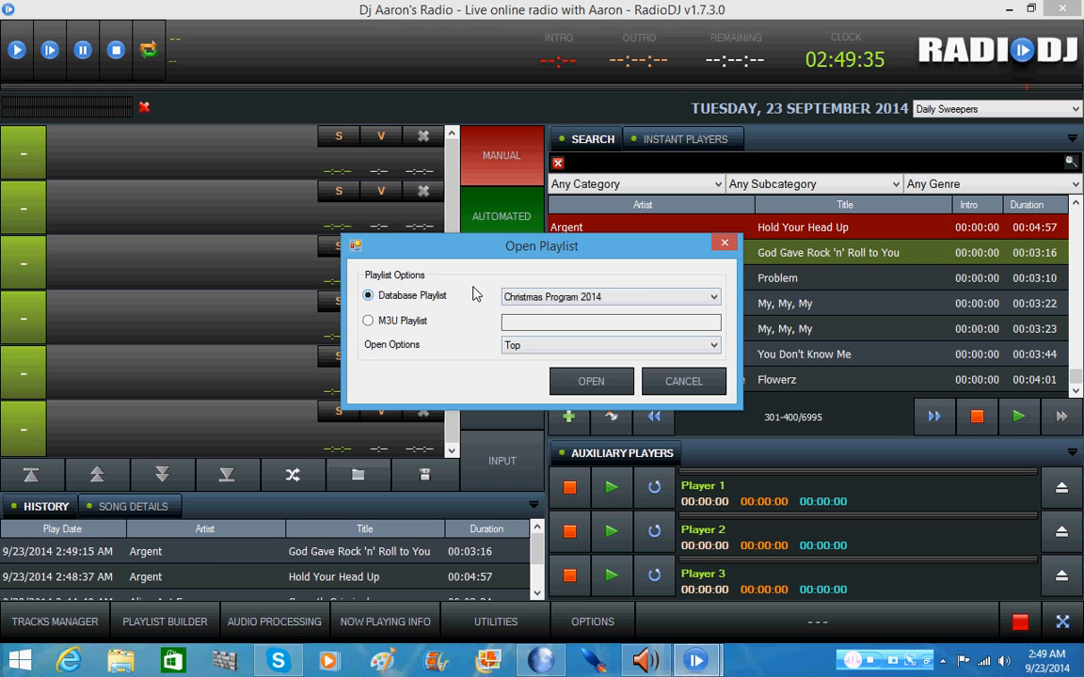
click(585, 384)
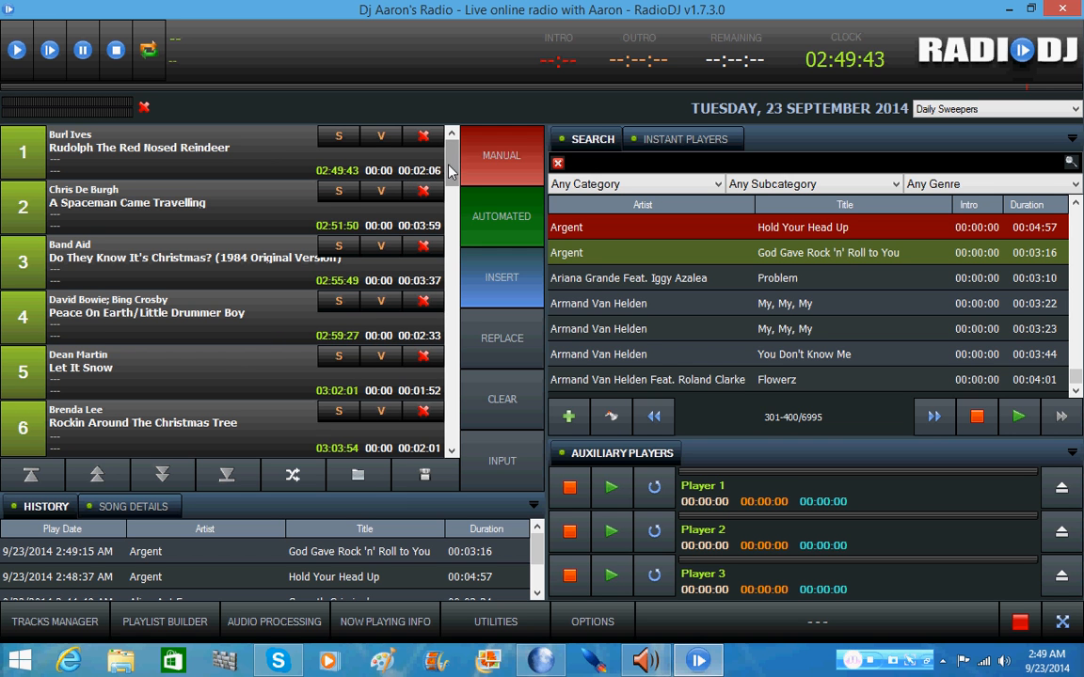
mouse_move(449, 170)
mouse_down()
mouse_move(423, 435)
mouse_move(450, 158)
mouse_up()
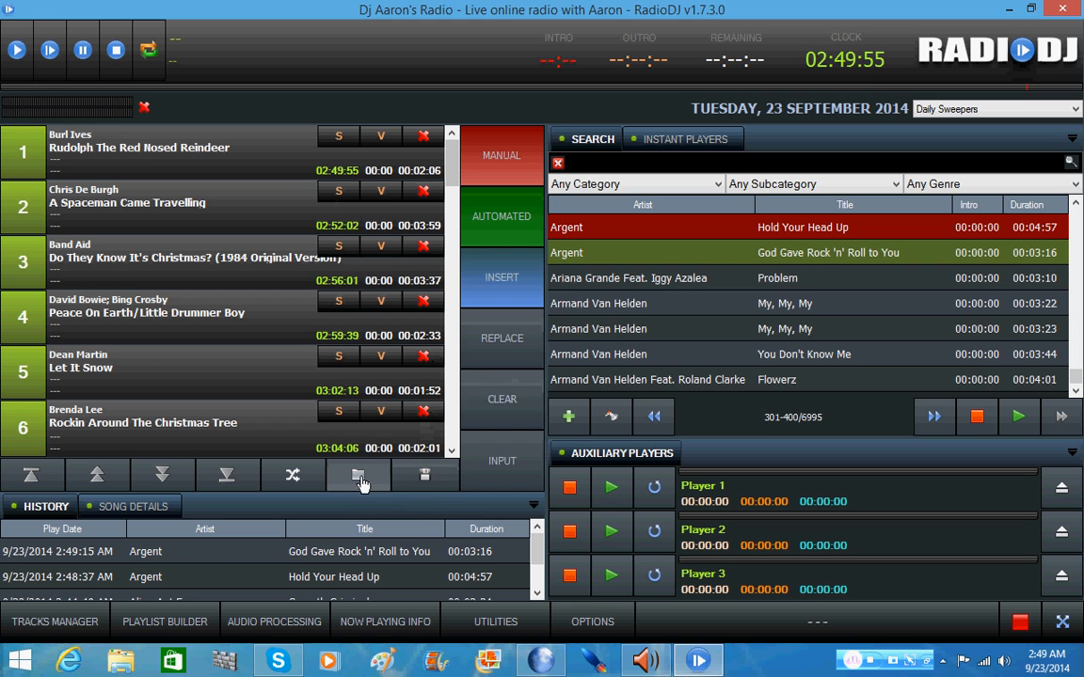
Load the database playlist "Nicks awesome list" at the top of the queue and look through the combined queue to its end
click(358, 477)
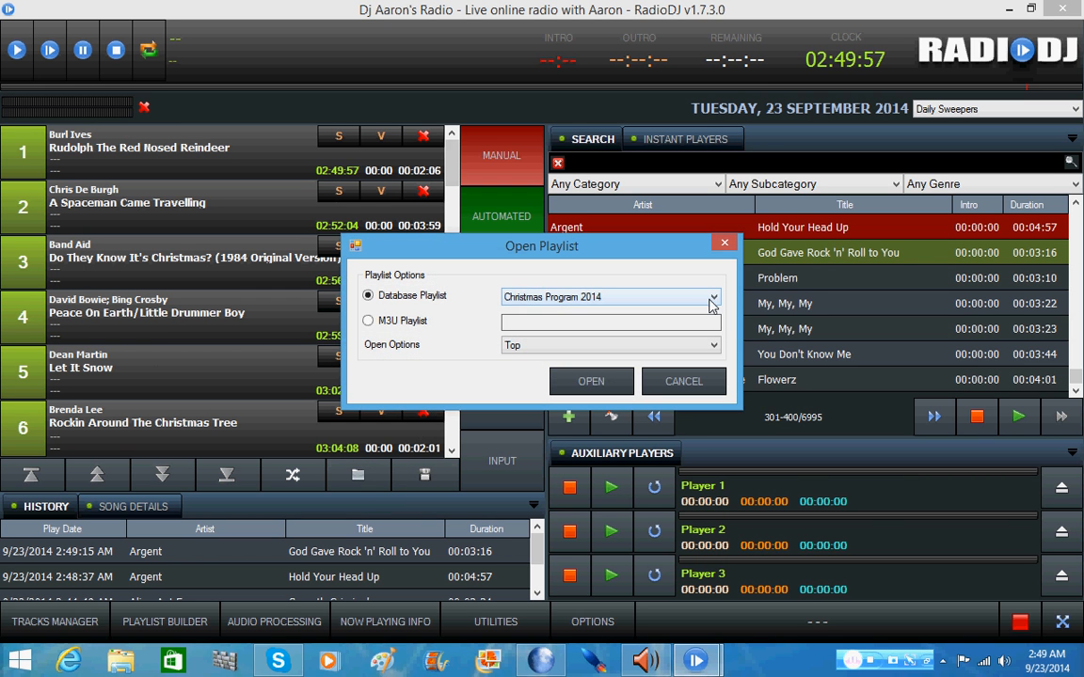
click(712, 297)
click(564, 322)
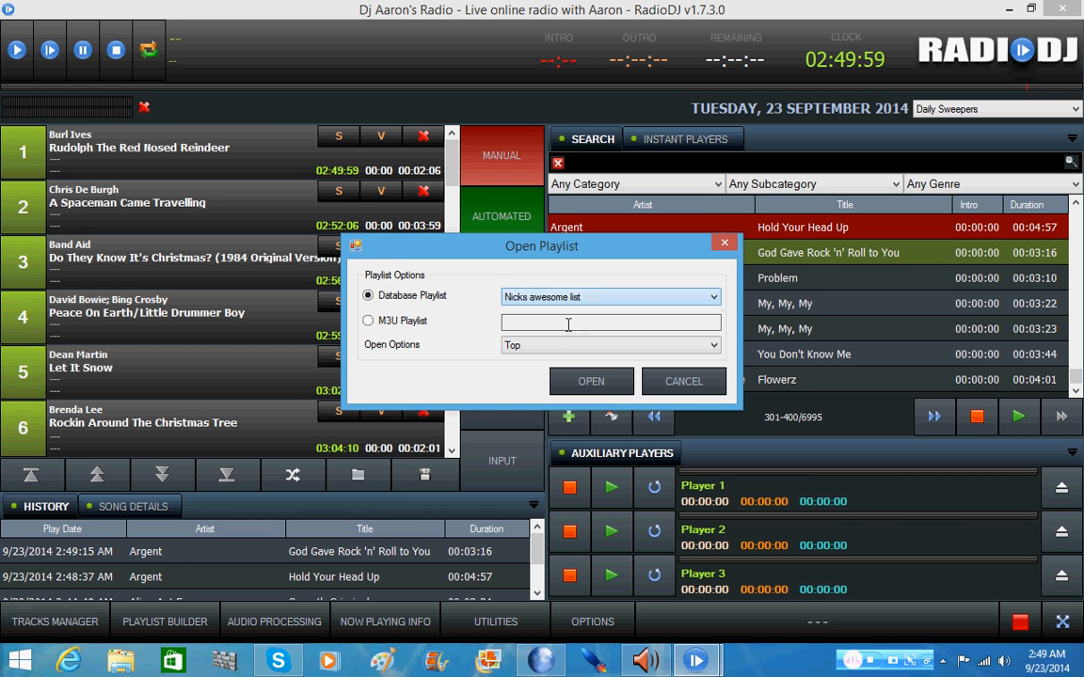
click(579, 385)
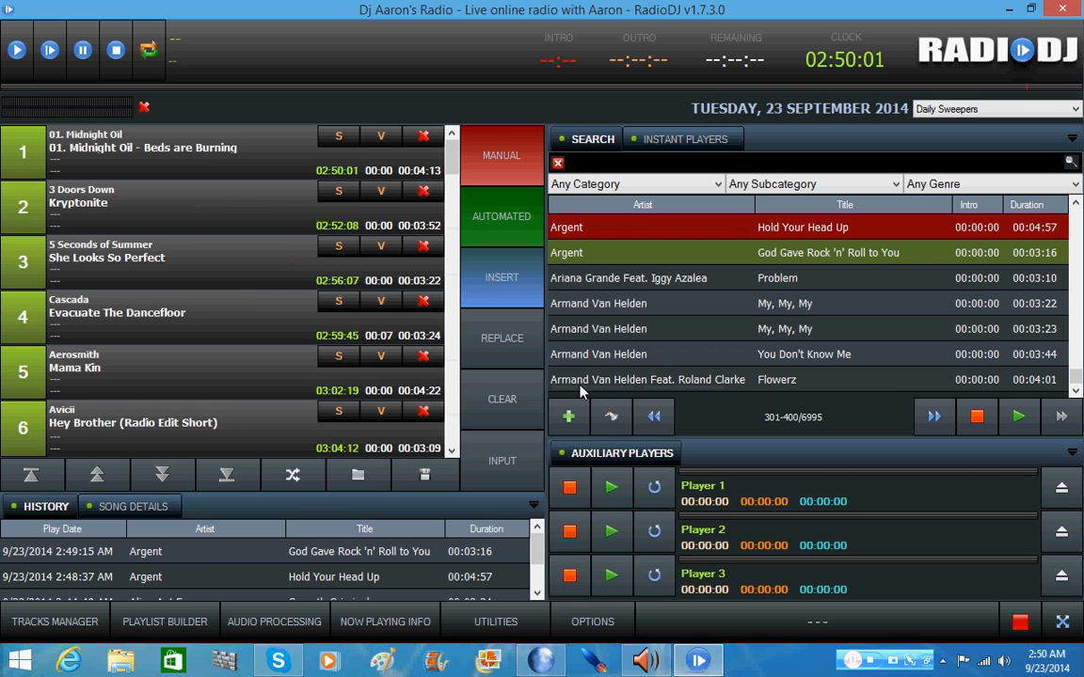
mouse_move(453, 167)
mouse_down()
mouse_move(432, 449)
mouse_move(438, 162)
mouse_up()
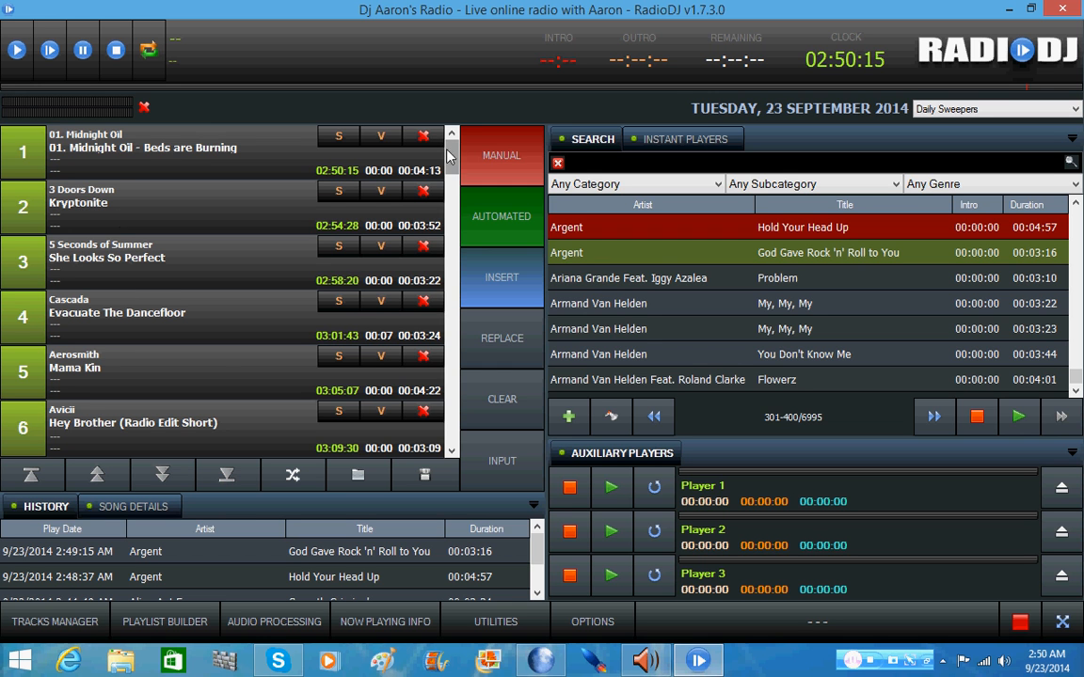
drag(451, 155, 428, 437)
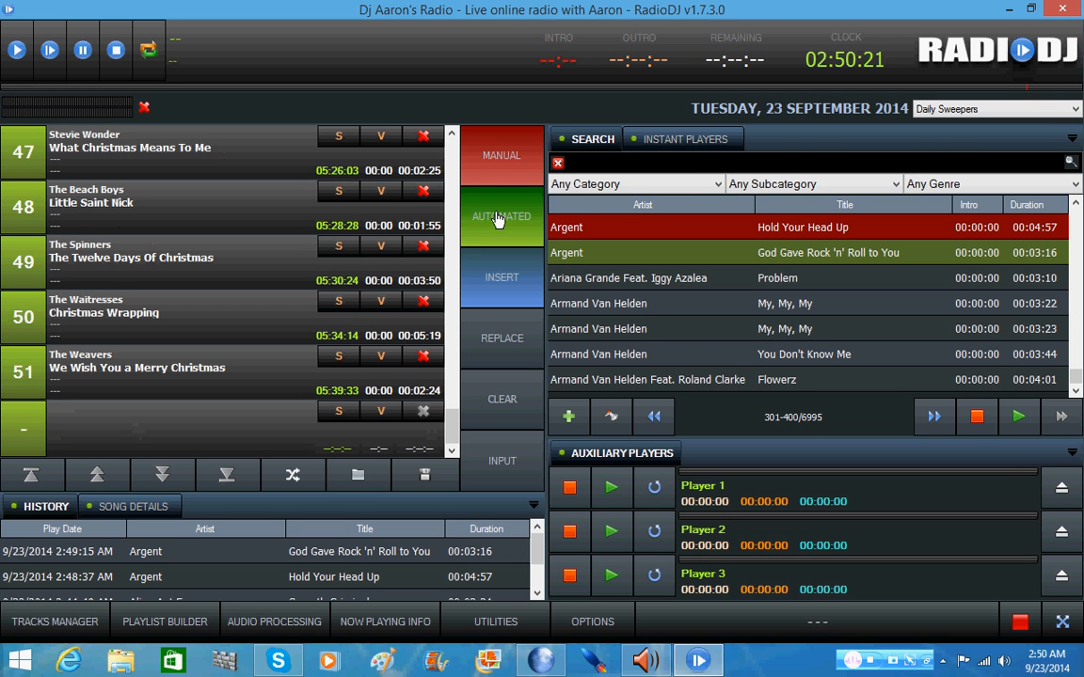
Switch the queue mode to AutoDJ and back to Manual, and the playlist advance to Assisted and back to Automated, keeping Insert mode
click(505, 156)
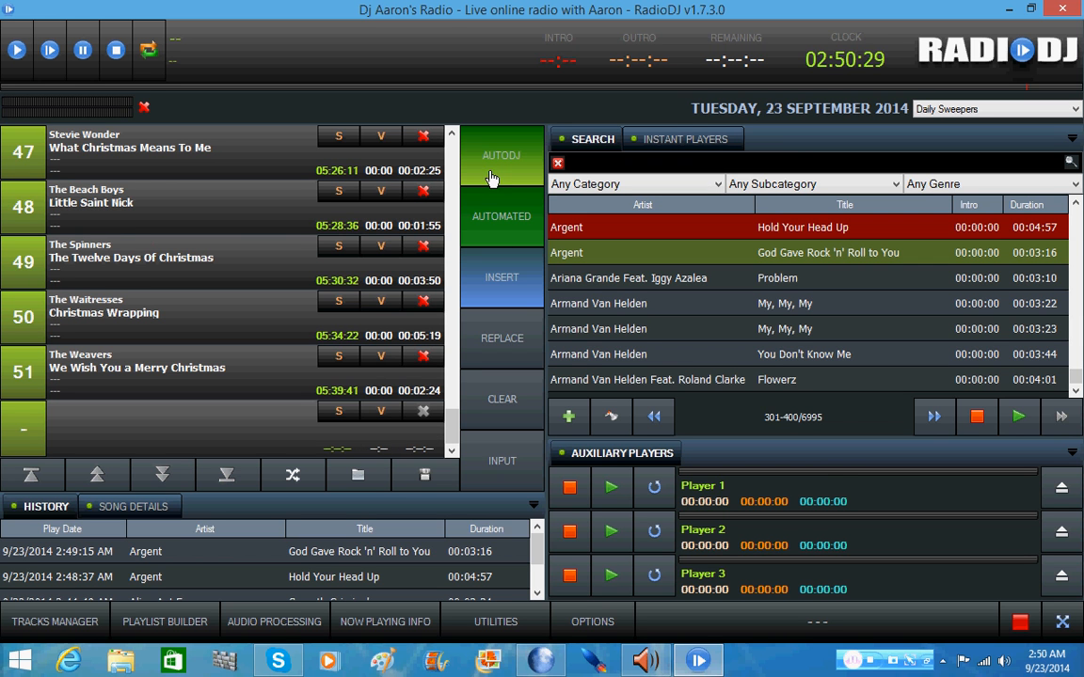
click(501, 159)
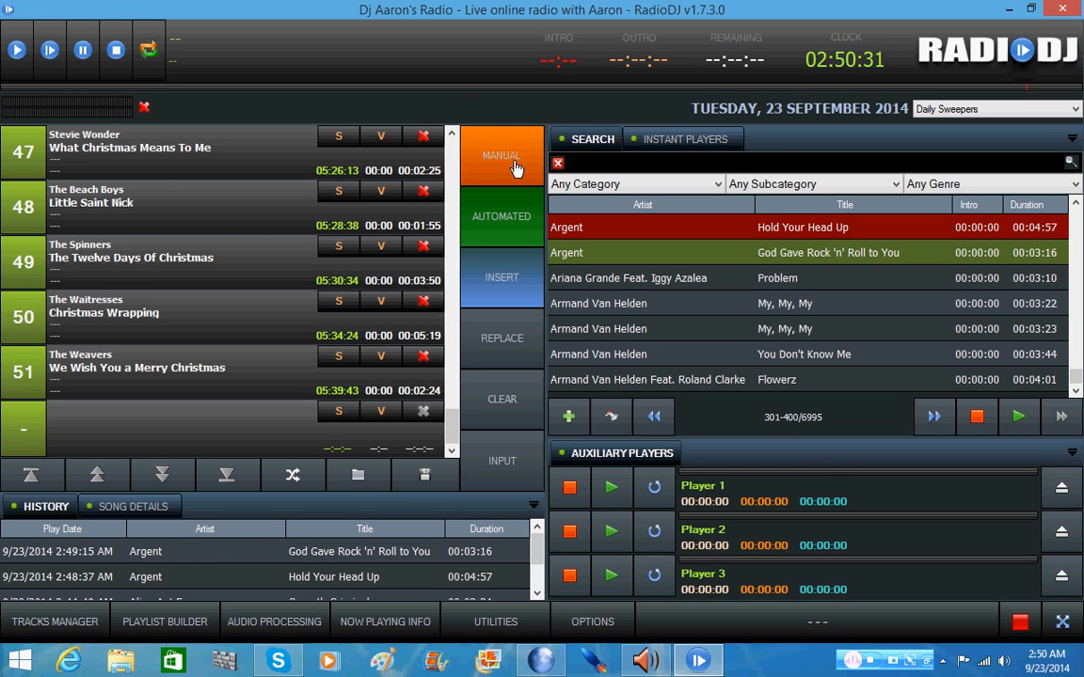
click(502, 217)
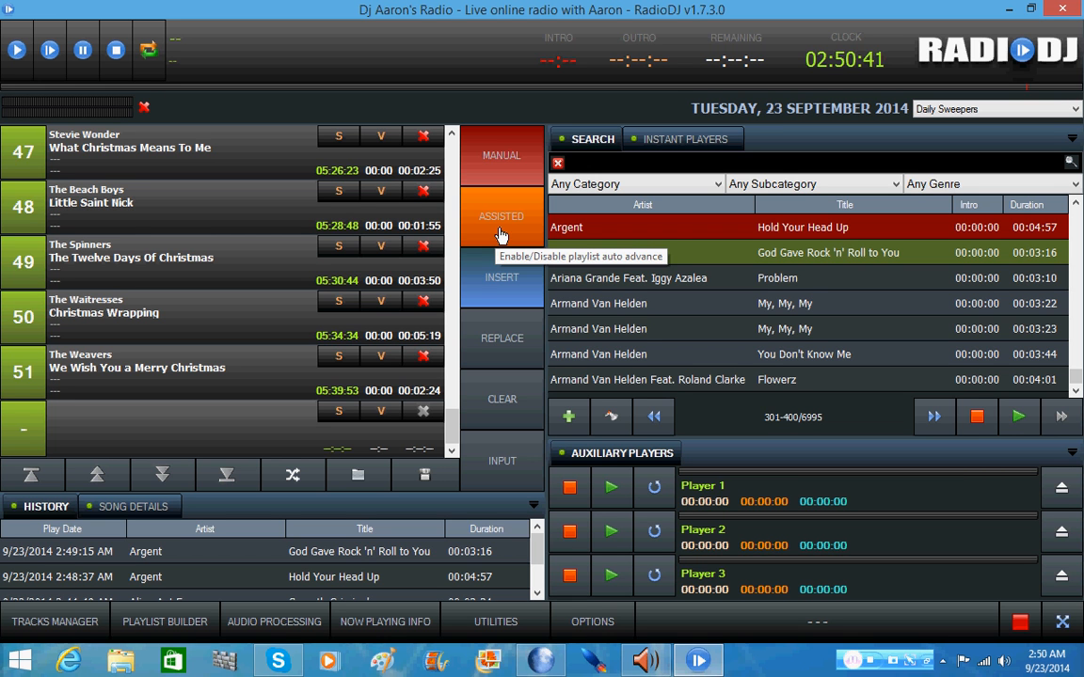
click(500, 234)
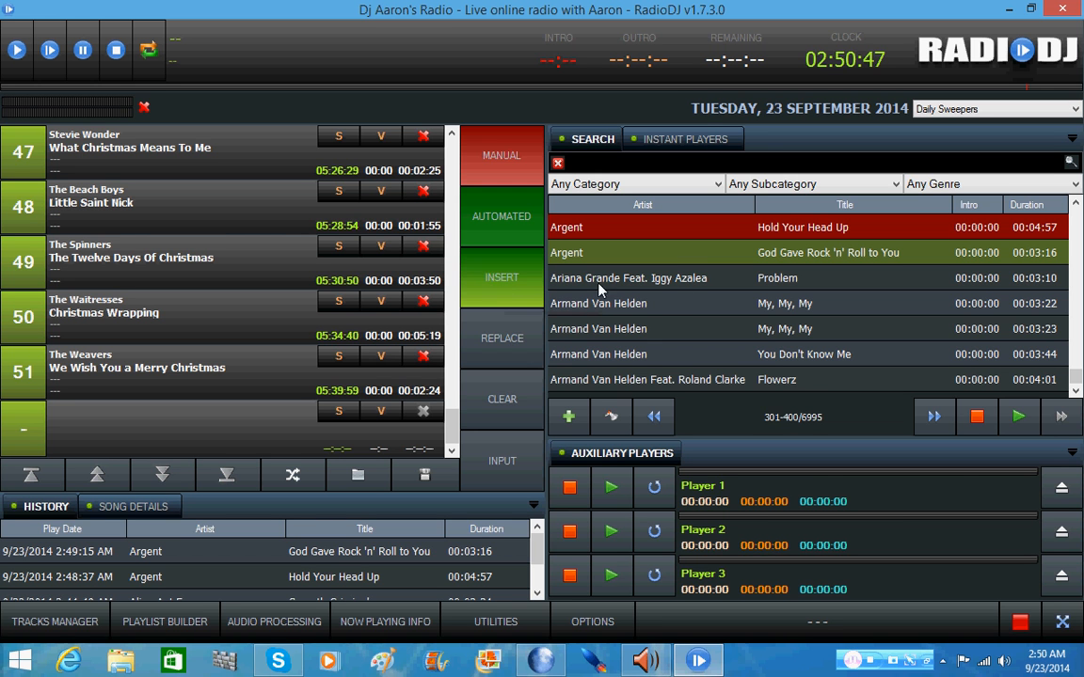
click(495, 280)
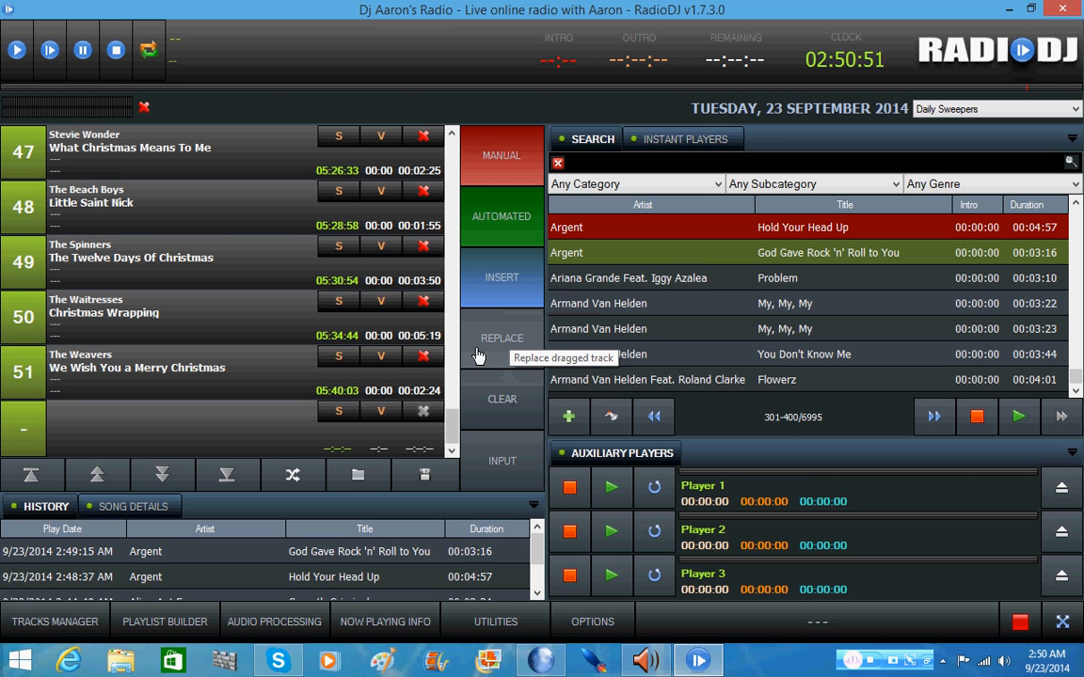
Start clearing the whole queue and cancel the deletion
click(494, 404)
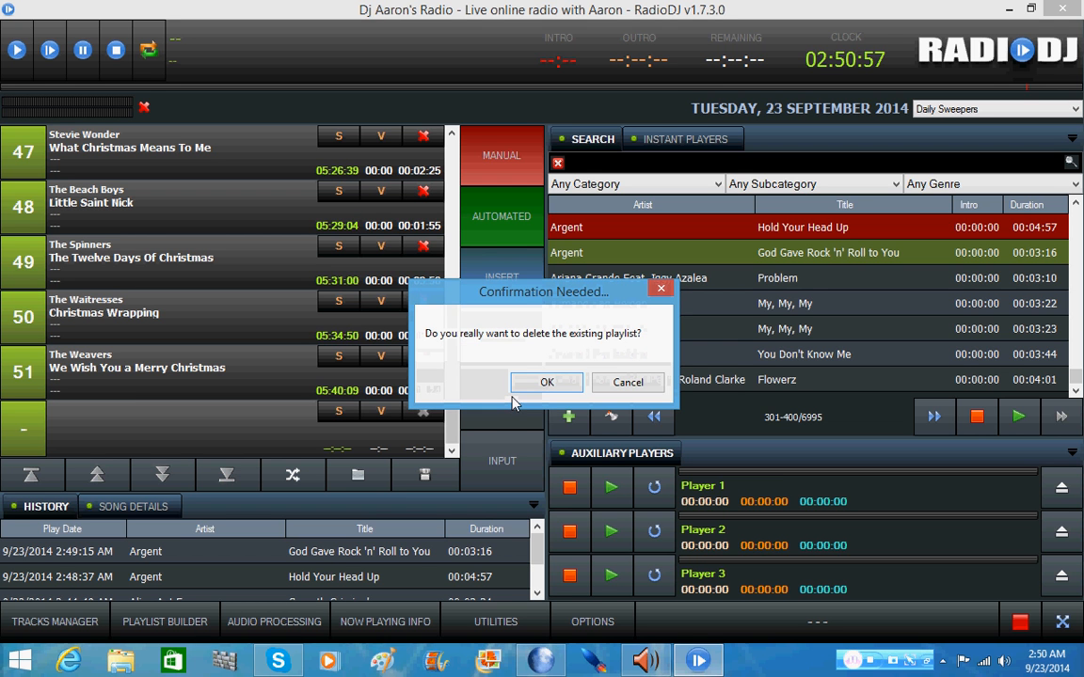
click(626, 386)
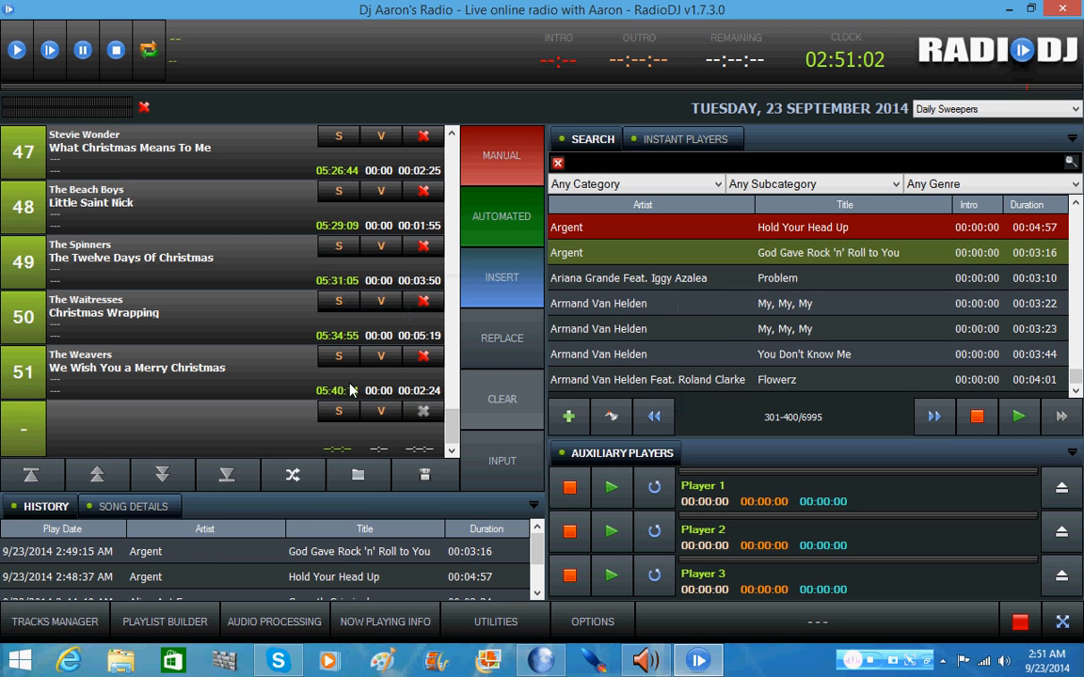
Turn RadioDJ's live audio input on and off twice
click(513, 461)
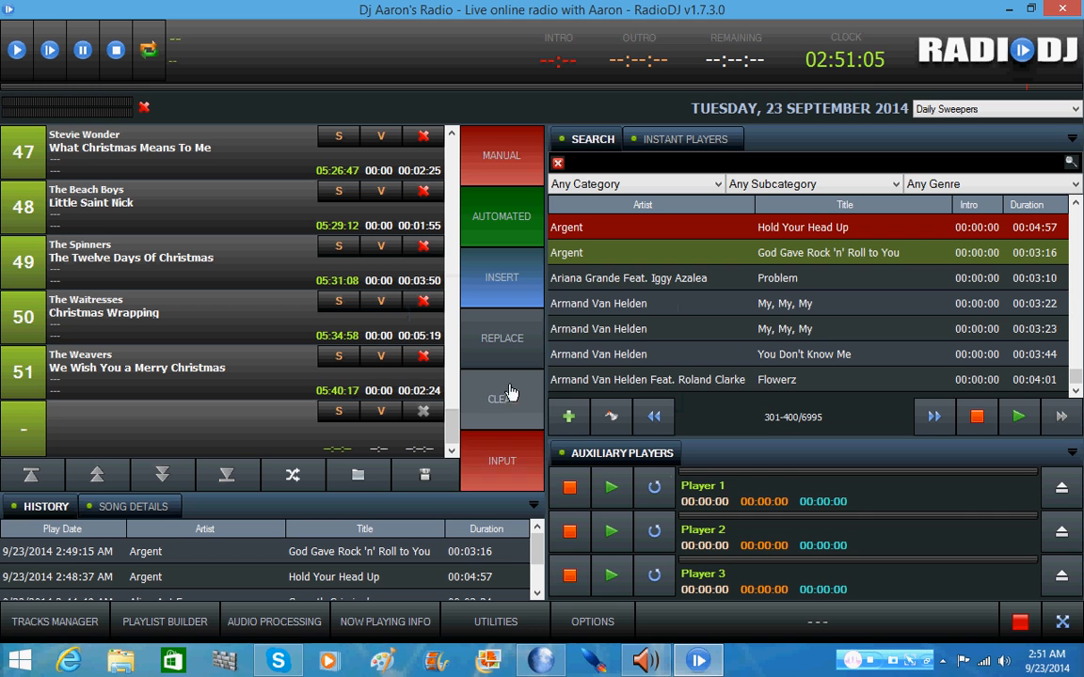
click(505, 470)
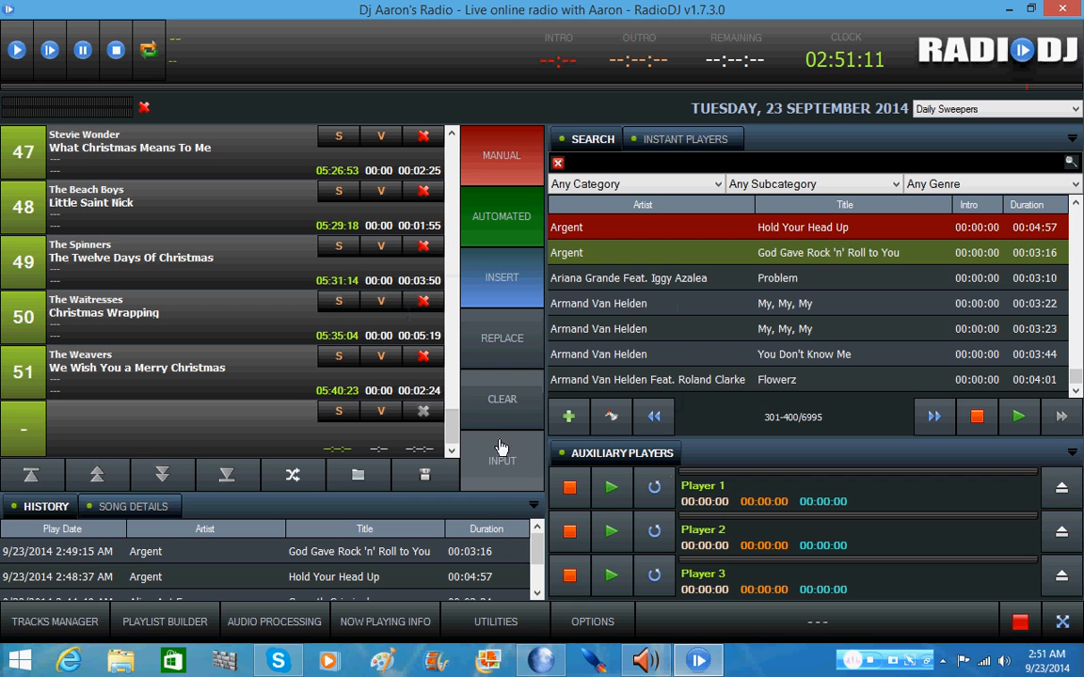
click(504, 467)
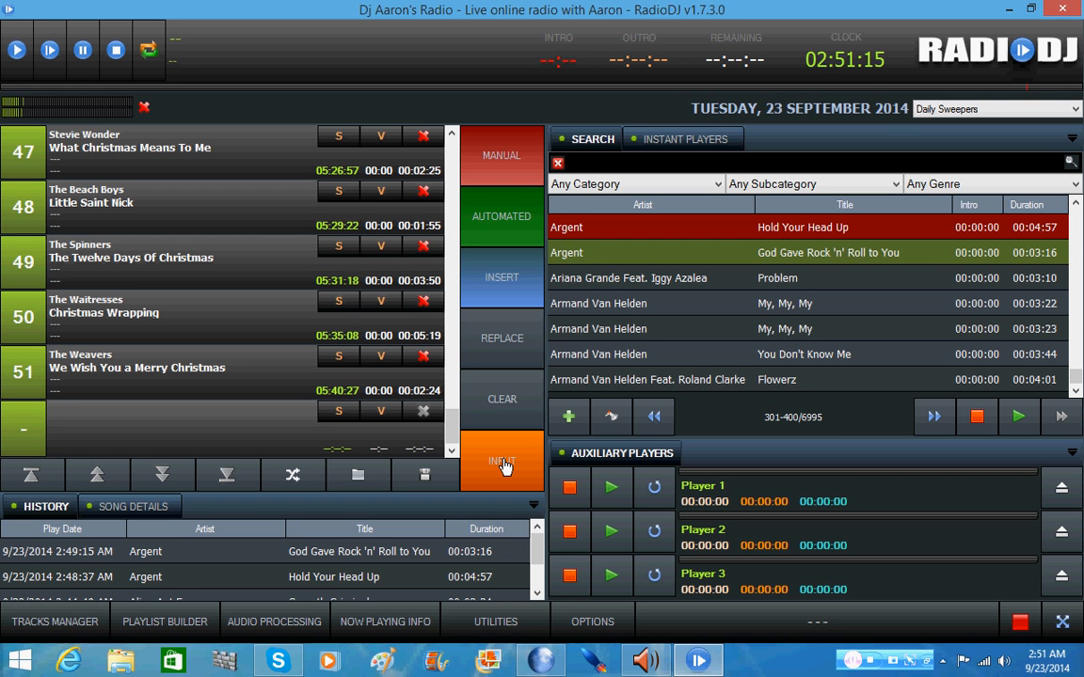
click(504, 467)
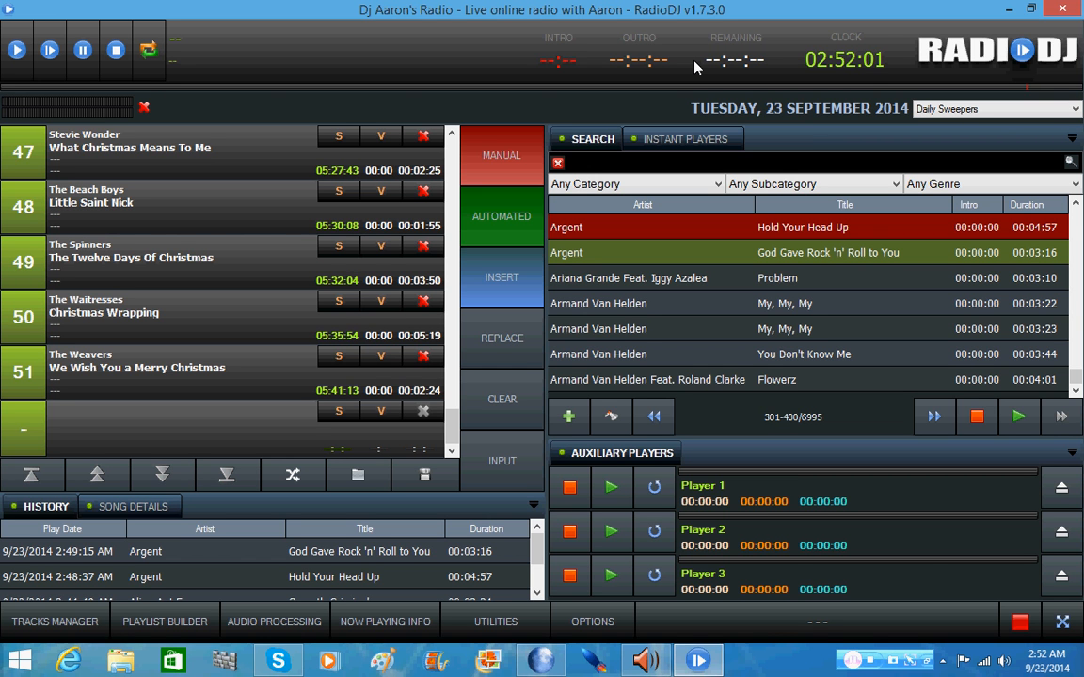
Minimize RadioDJ, launch the butt streaming program from the desktop, and move its window to the desktop's lower-right area
click(1008, 11)
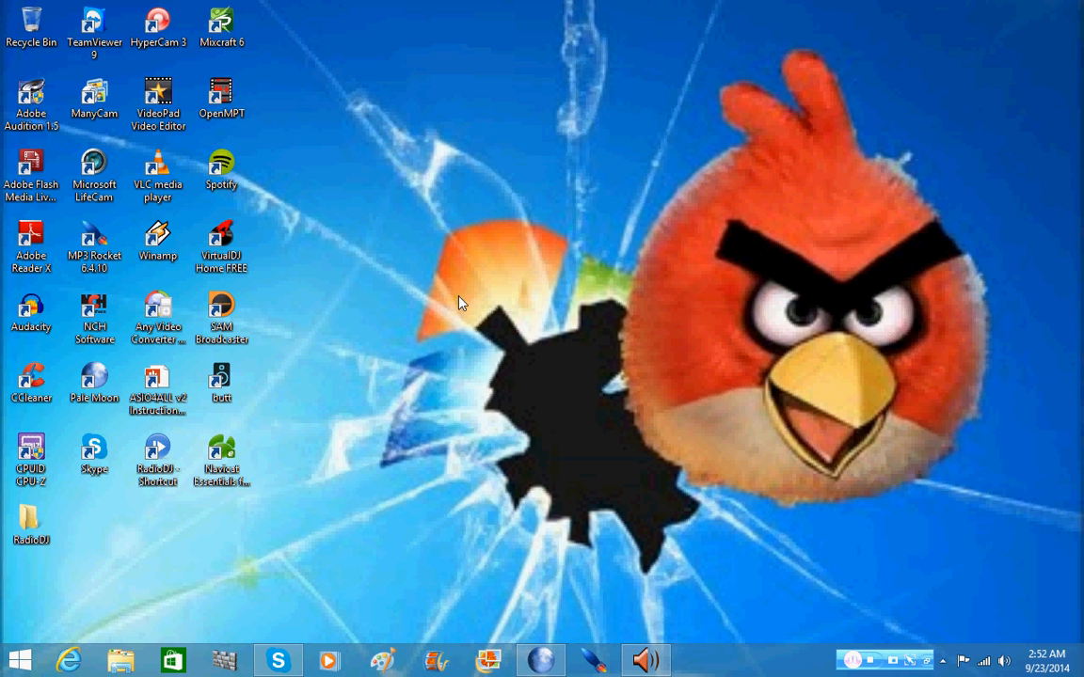
click(237, 383)
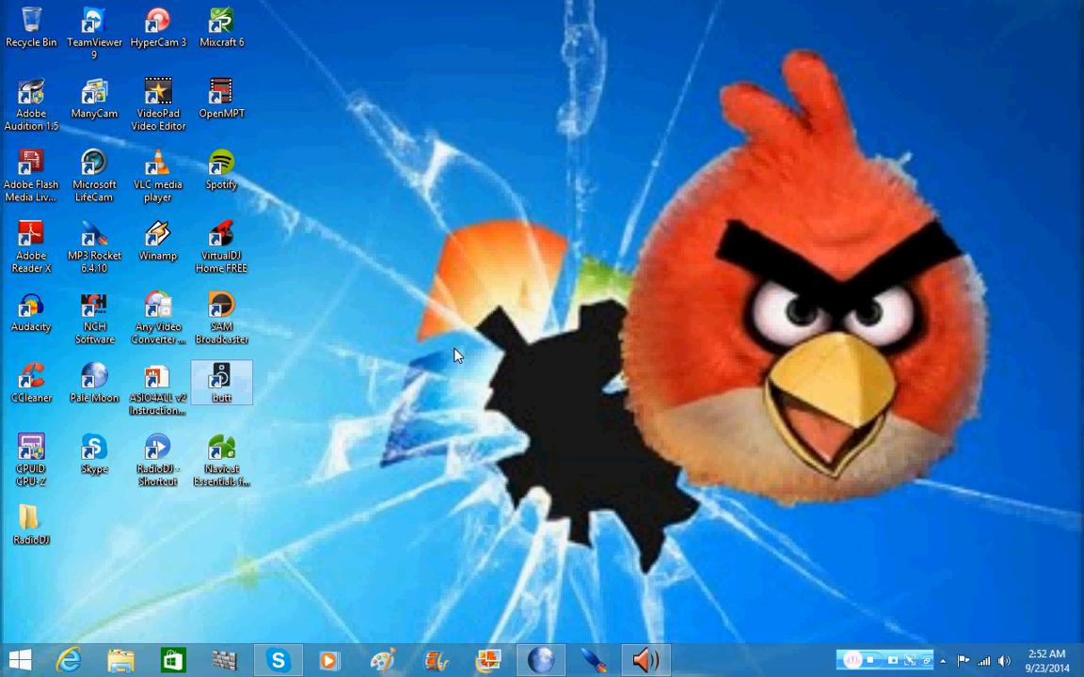
key(Return)
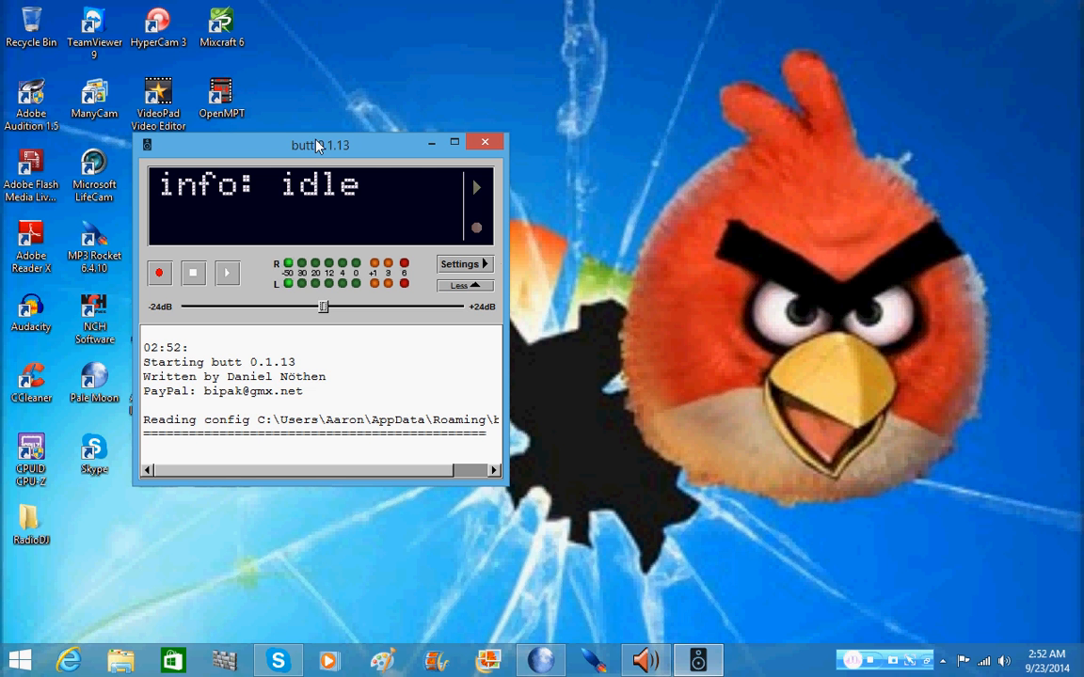
drag(314, 153, 863, 304)
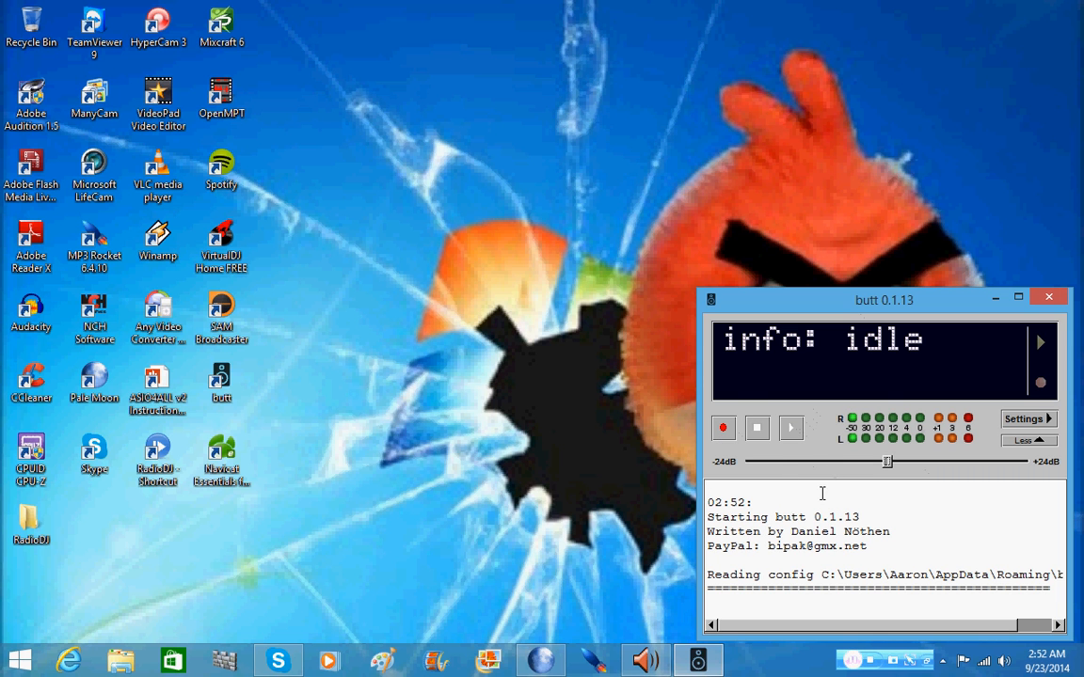
Start connecting butt to the streaming server, cancel the connection, and shift its window slightly left
click(790, 435)
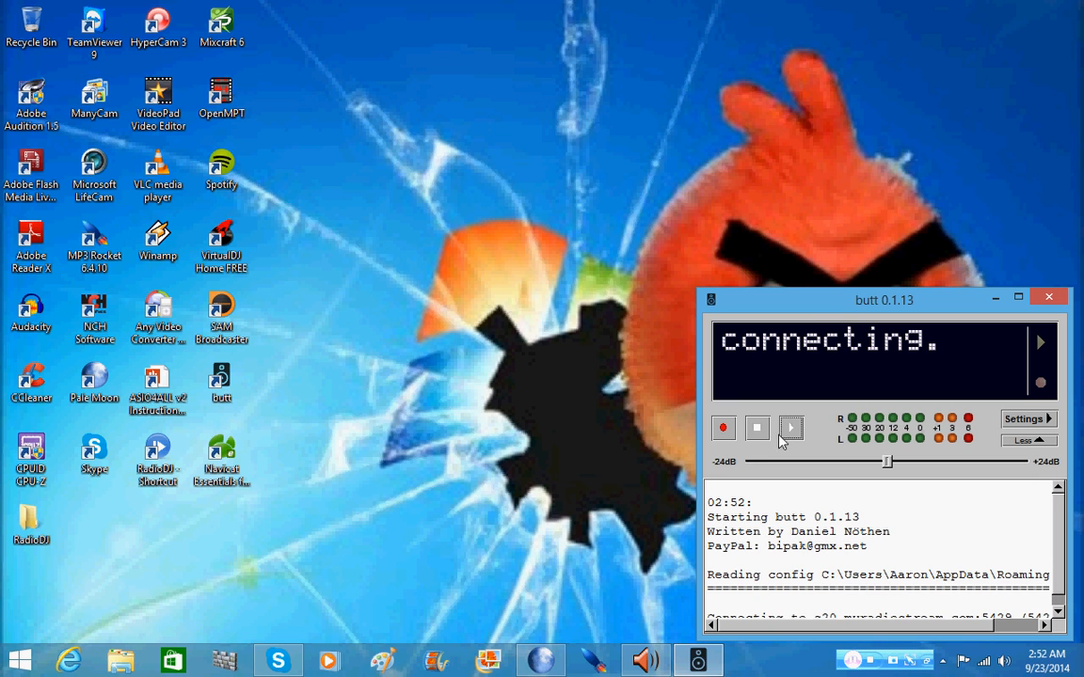
click(758, 431)
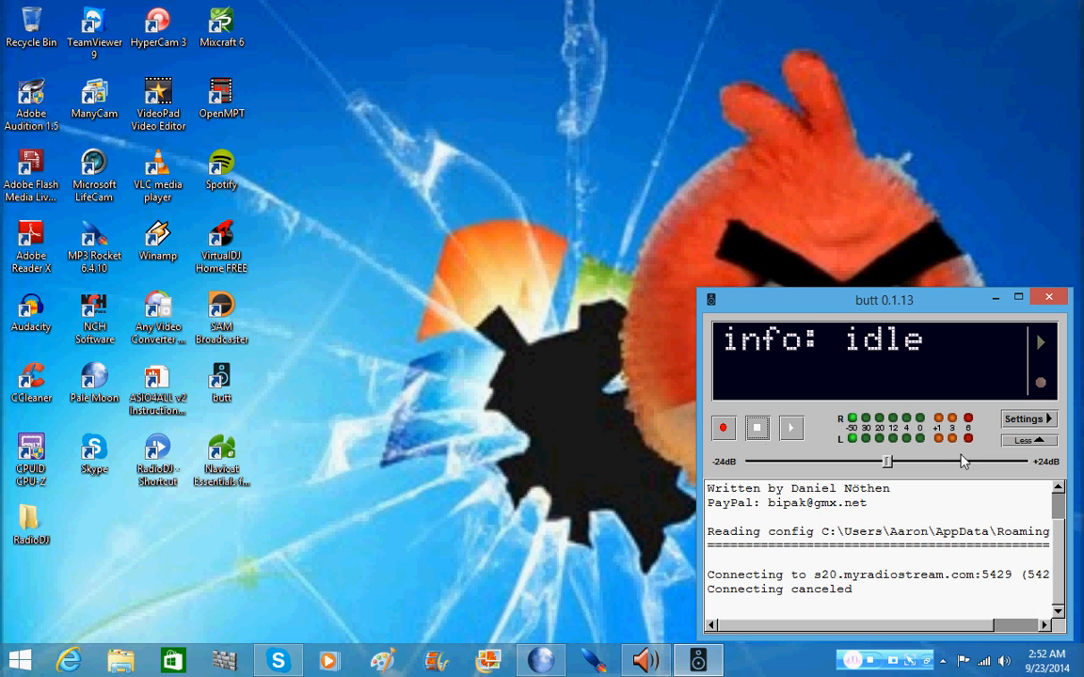
drag(897, 301, 855, 297)
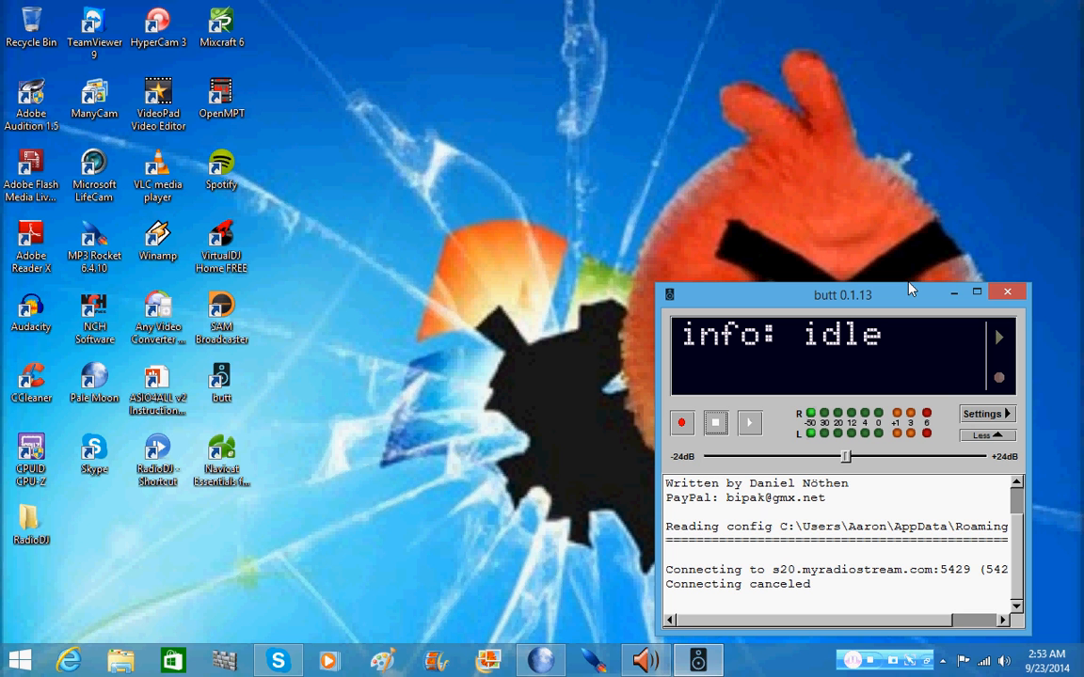
Restore a RadioDJ window from the system tray to view it, and minimize it again
click(946, 667)
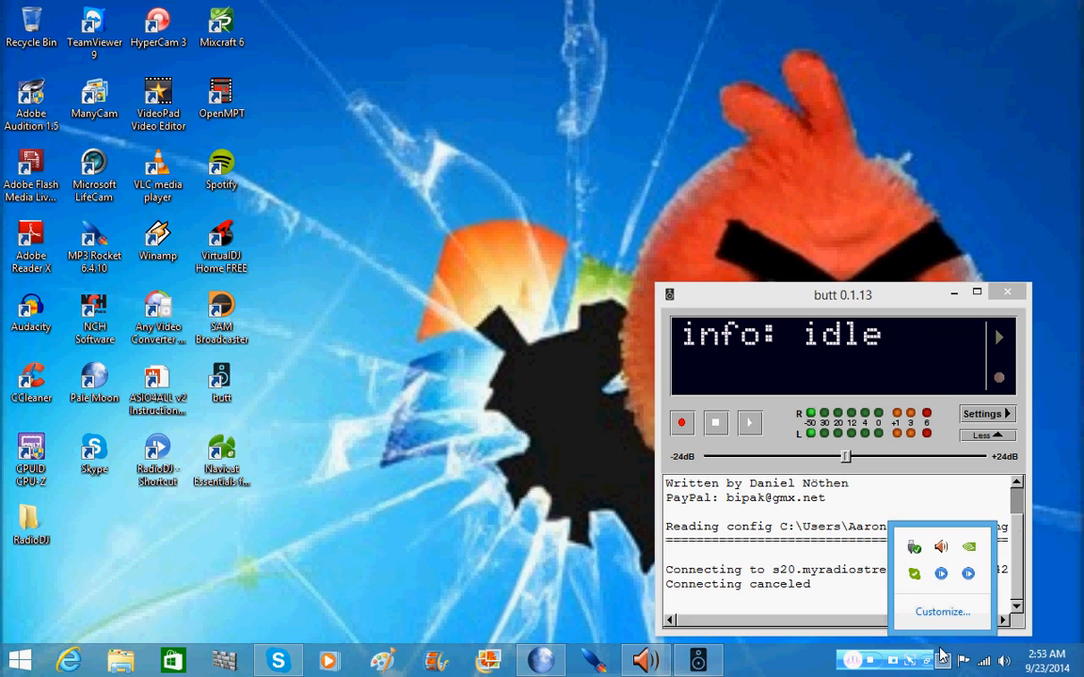
click(941, 573)
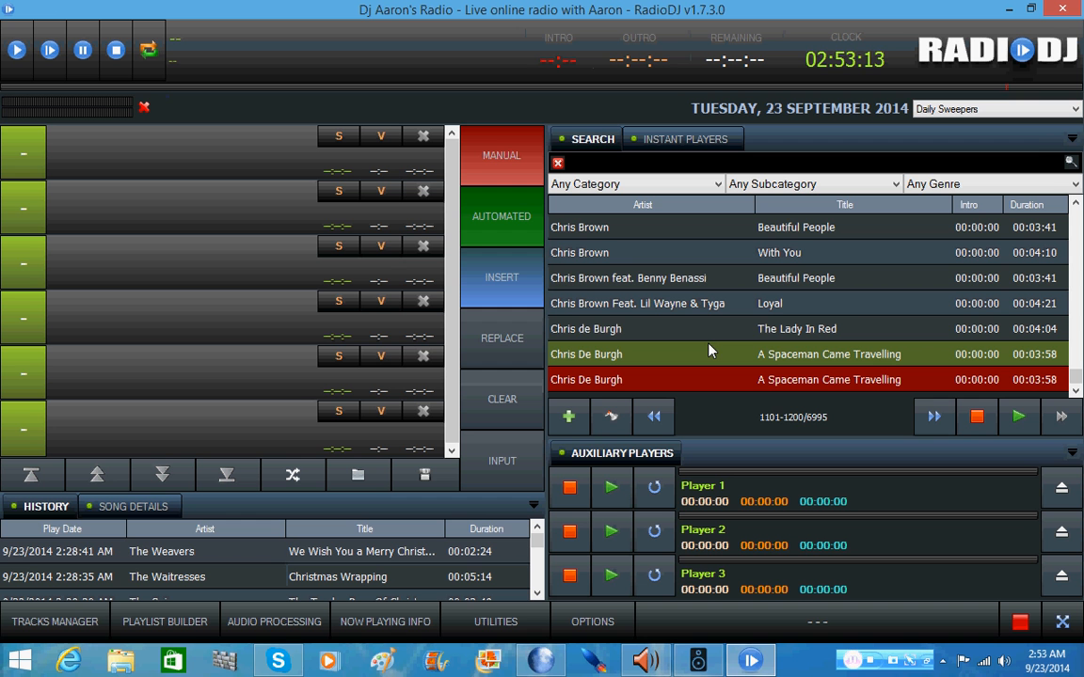
click(749, 664)
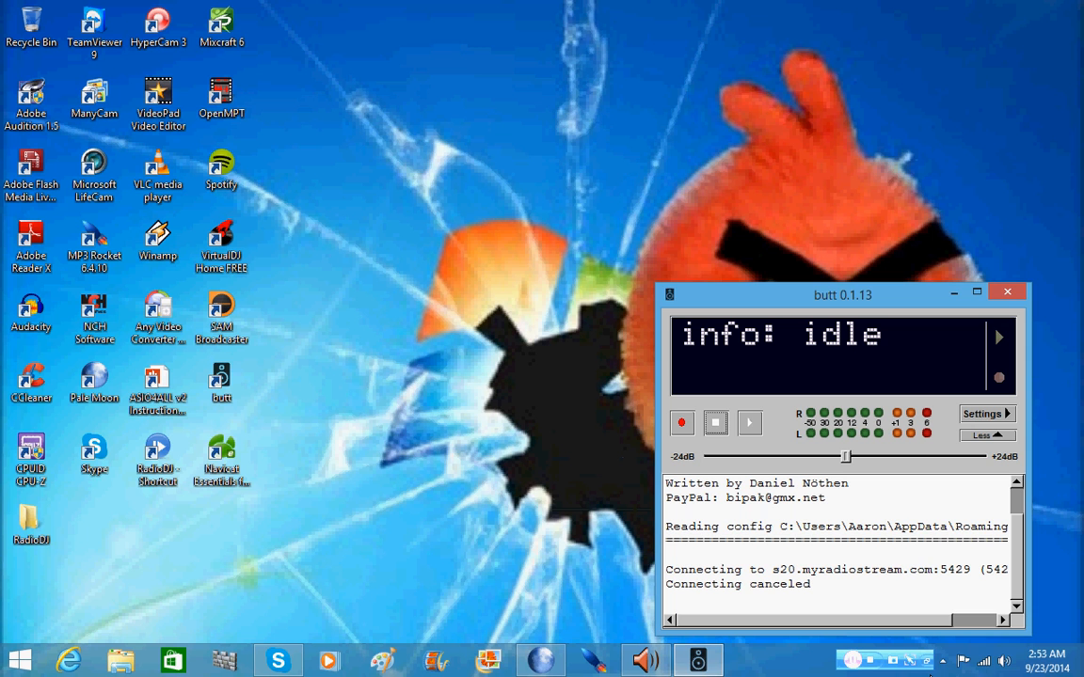
Exit both RadioDJ instances running in the system tray, confirming that each should quit
click(942, 660)
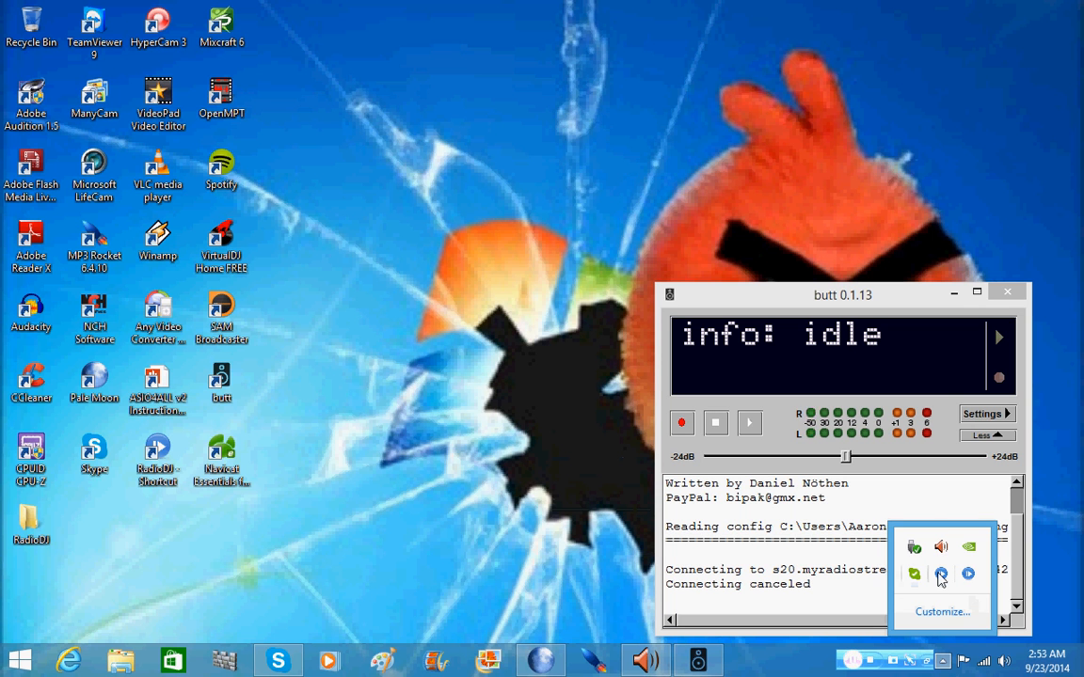
right_click(940, 577)
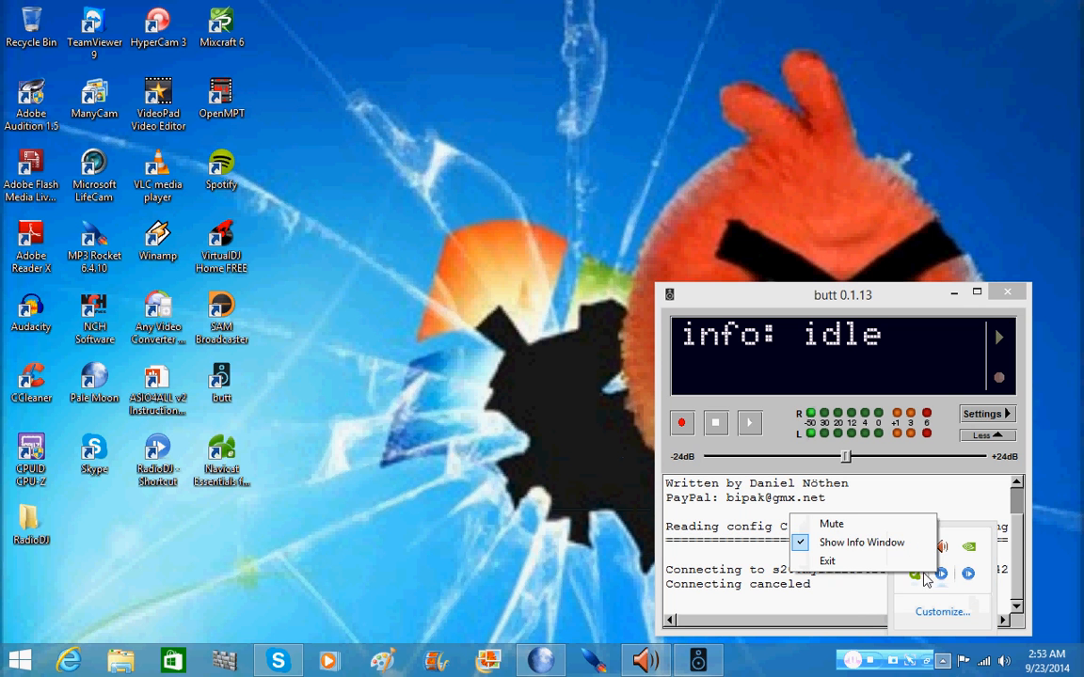
click(861, 561)
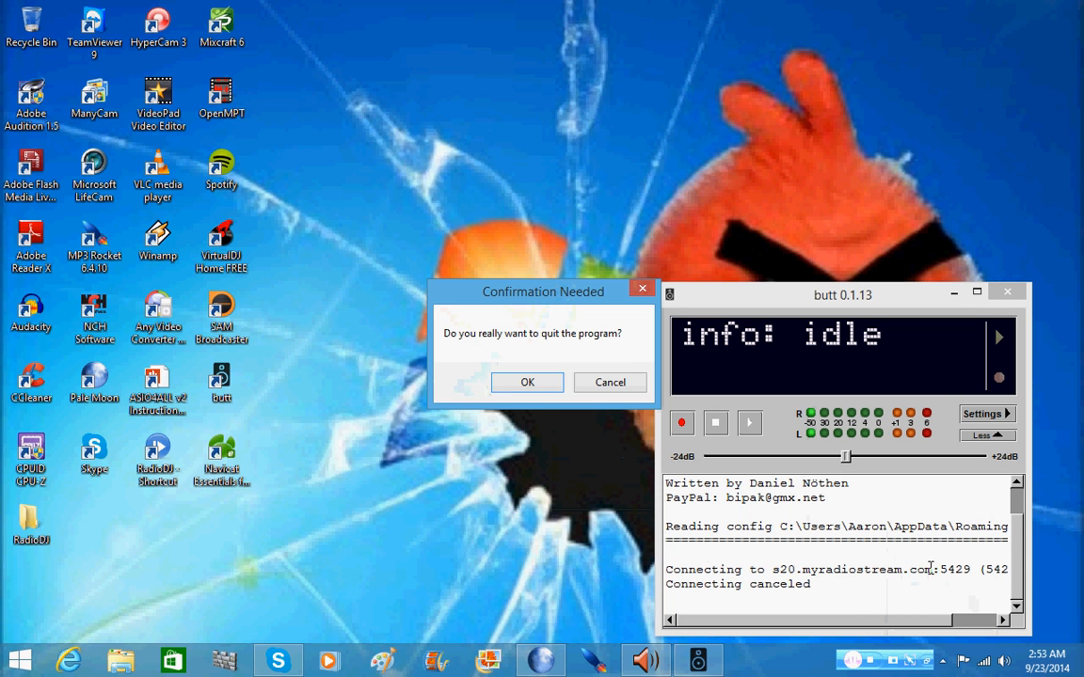
click(524, 387)
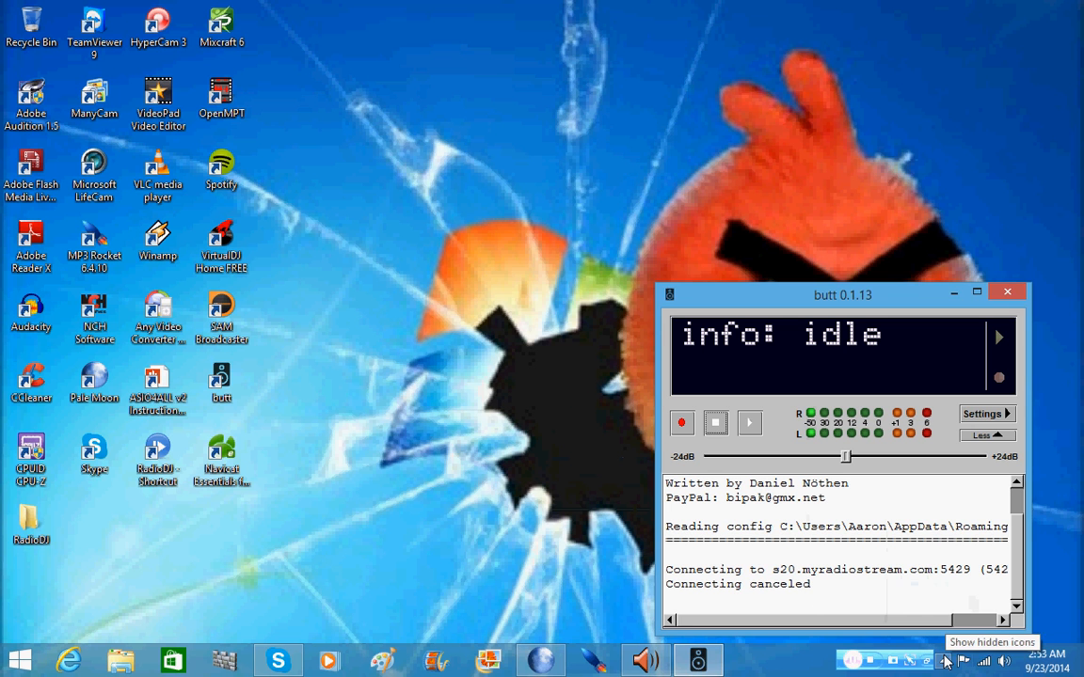
click(944, 661)
right_click(940, 573)
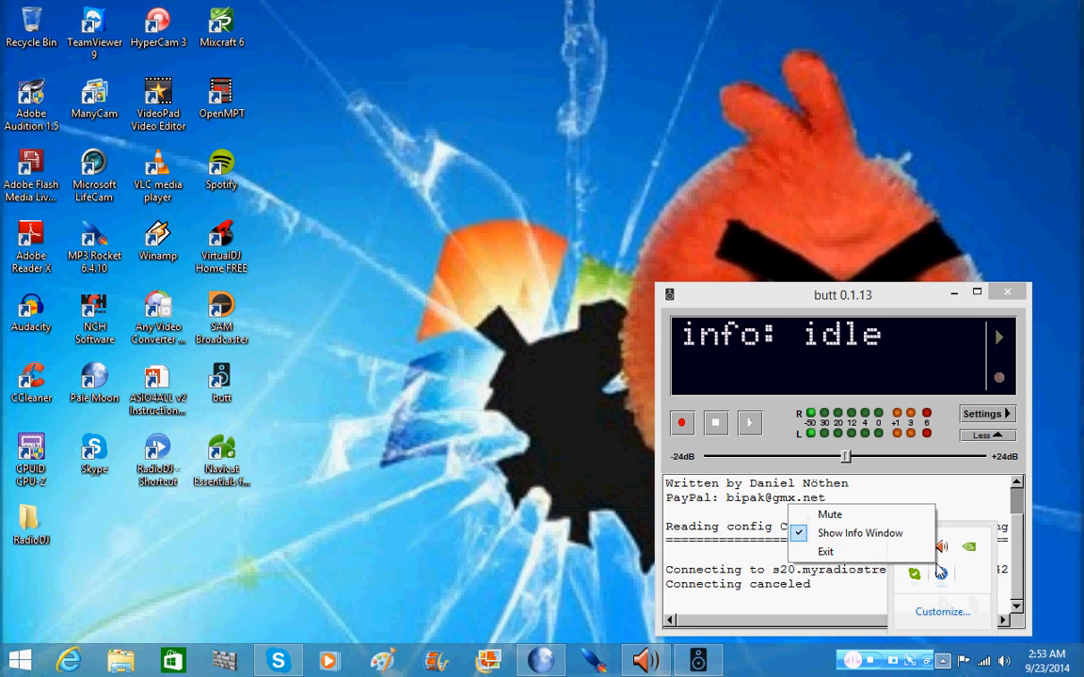
click(844, 553)
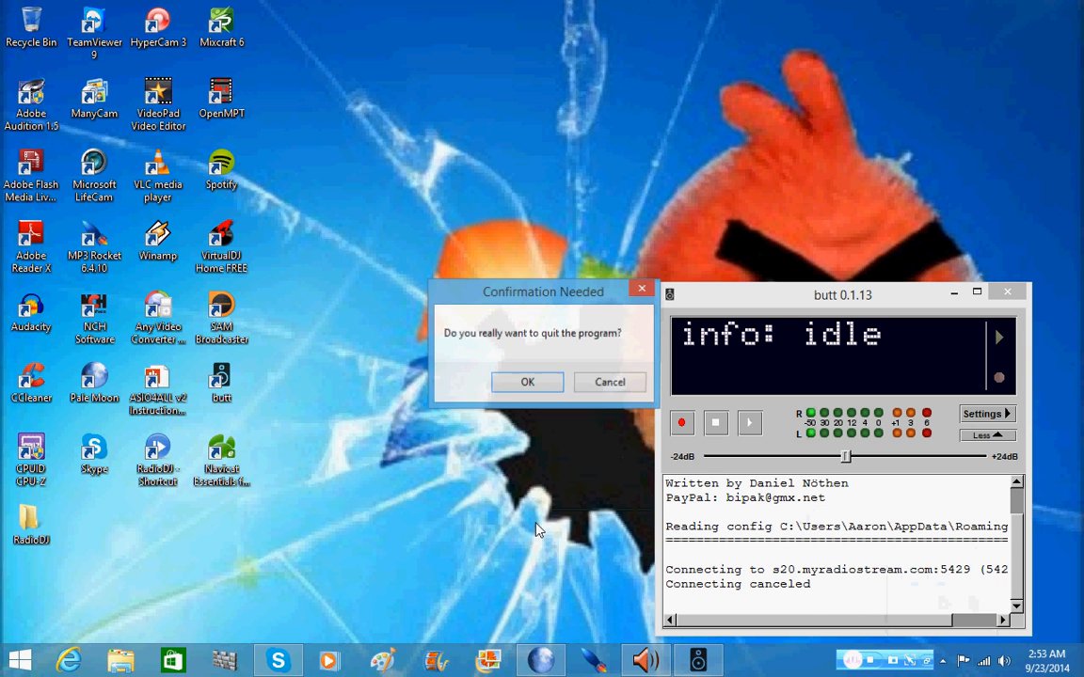
click(523, 382)
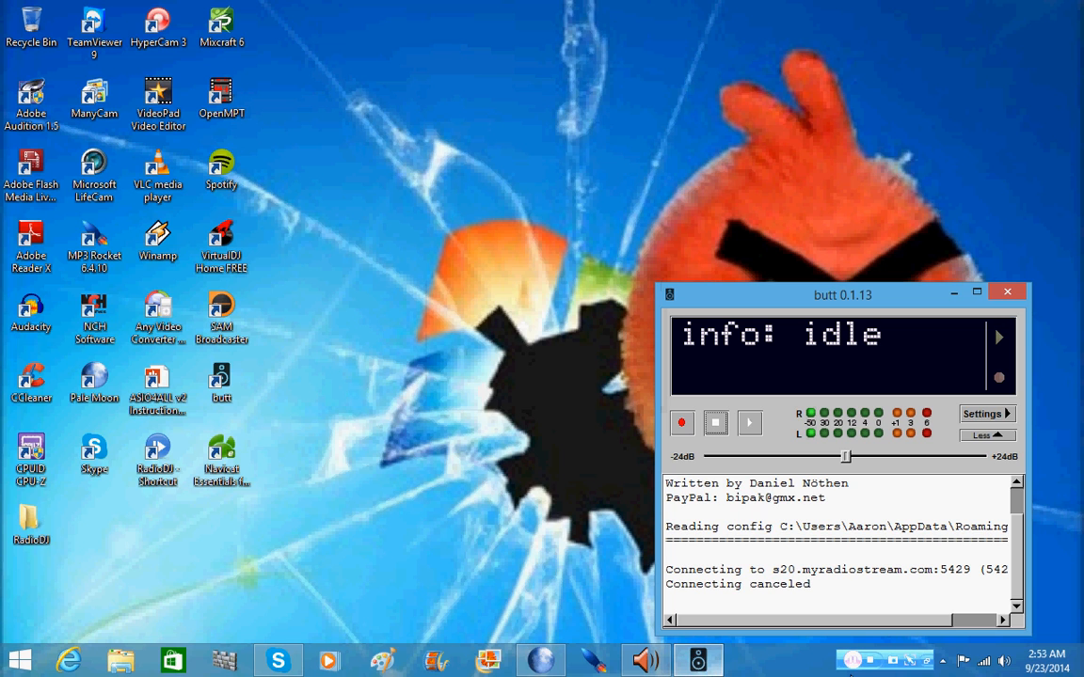